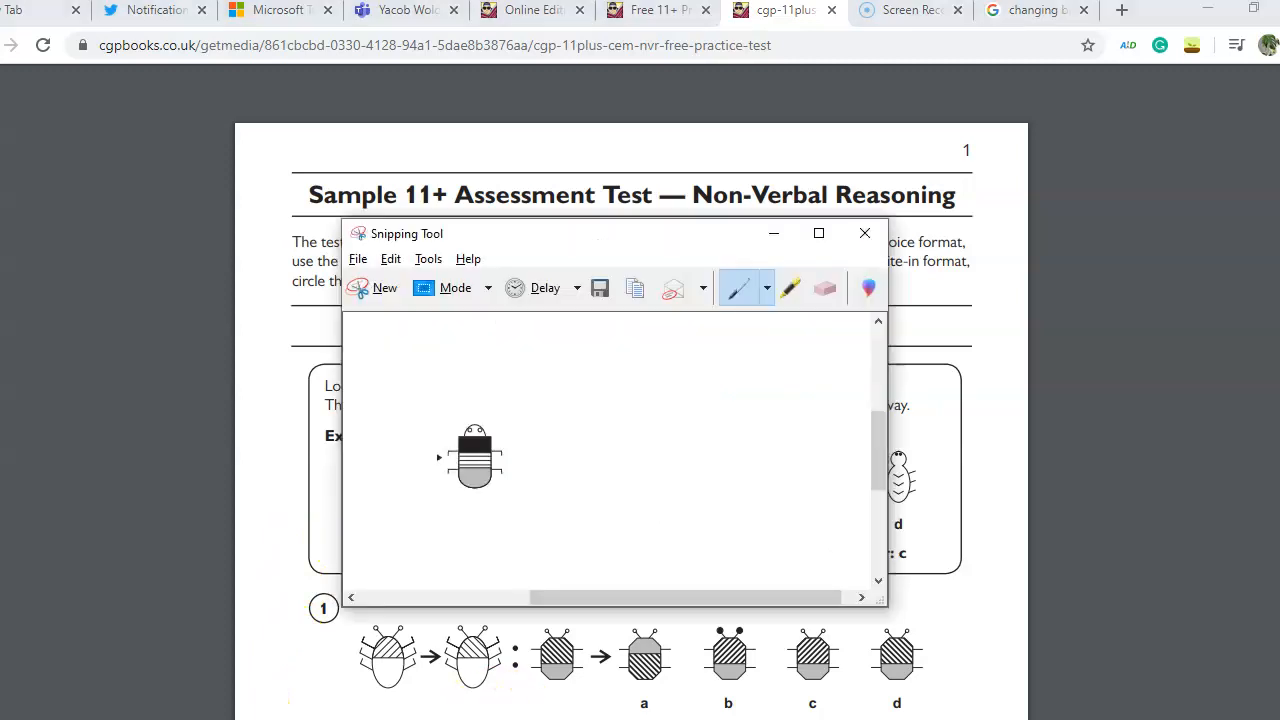
# Take a new snip of the Changing Bugs example box on the test page and copy it.
pyautogui.click(360, 259)
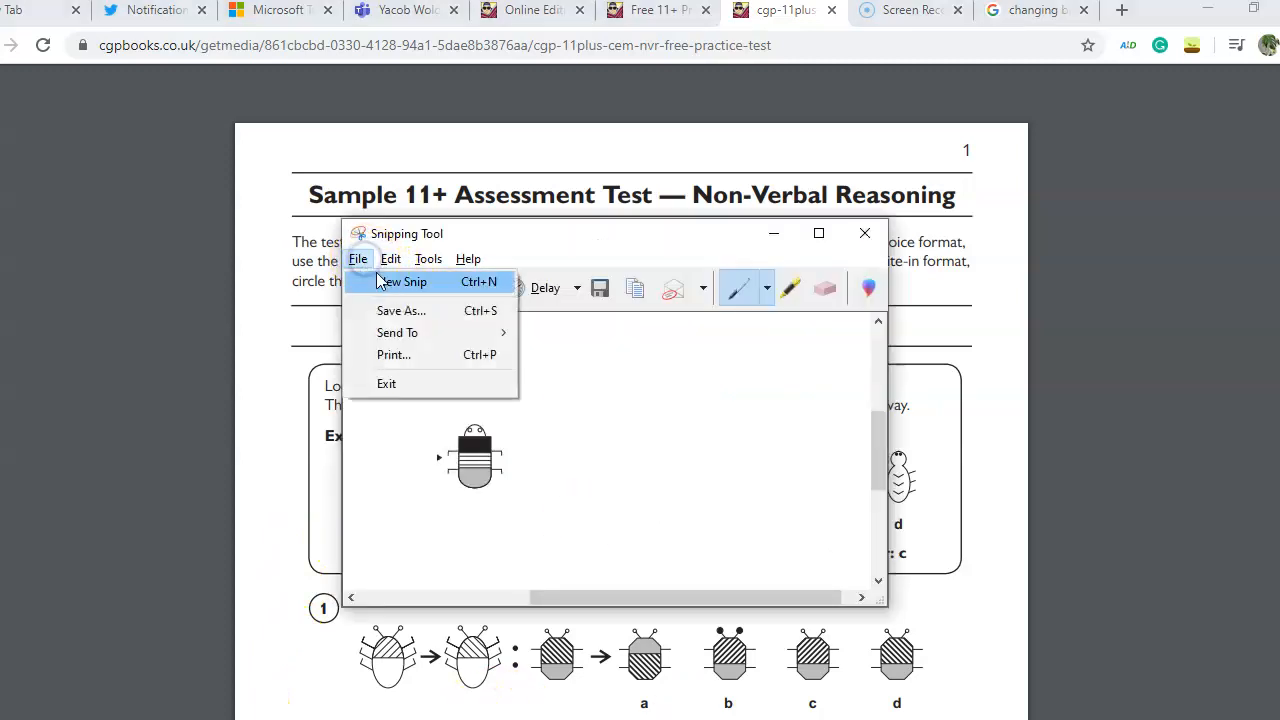
pyautogui.click(385, 283)
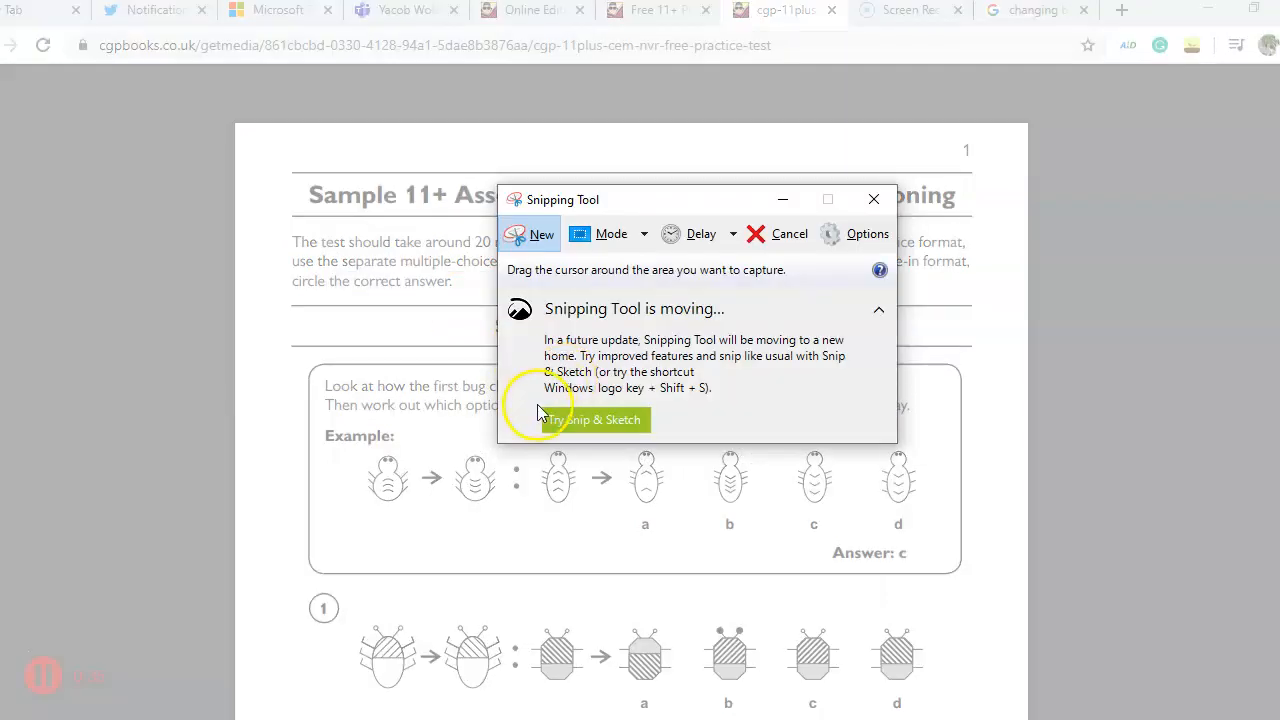
pyautogui.moveTo(290, 359); pyautogui.dragTo(986, 599)
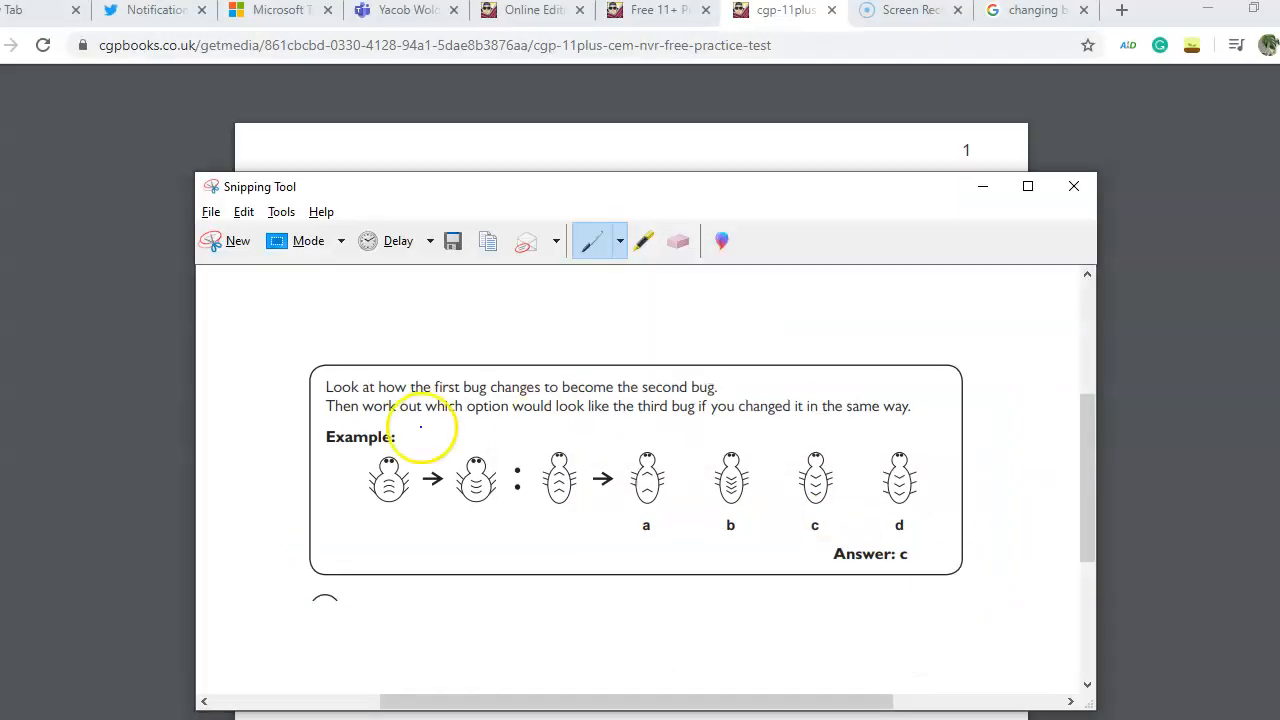
pyautogui.click(252, 213)
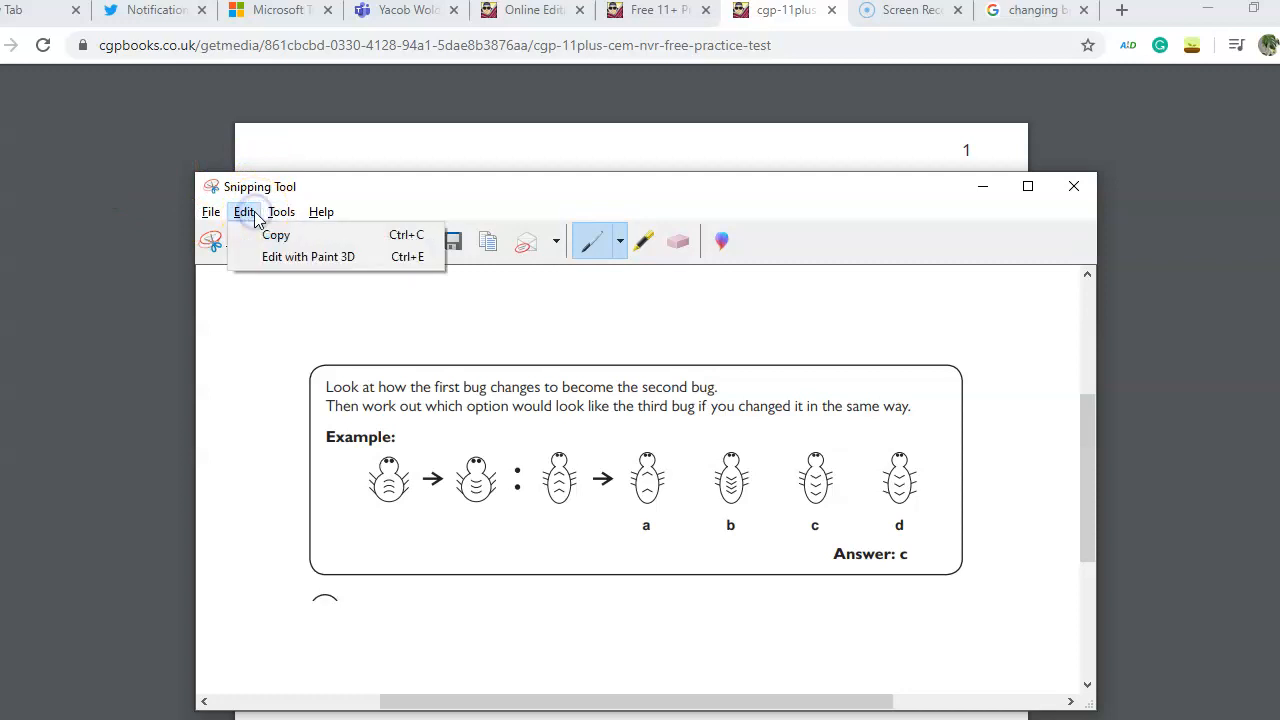
pyautogui.click(268, 236)
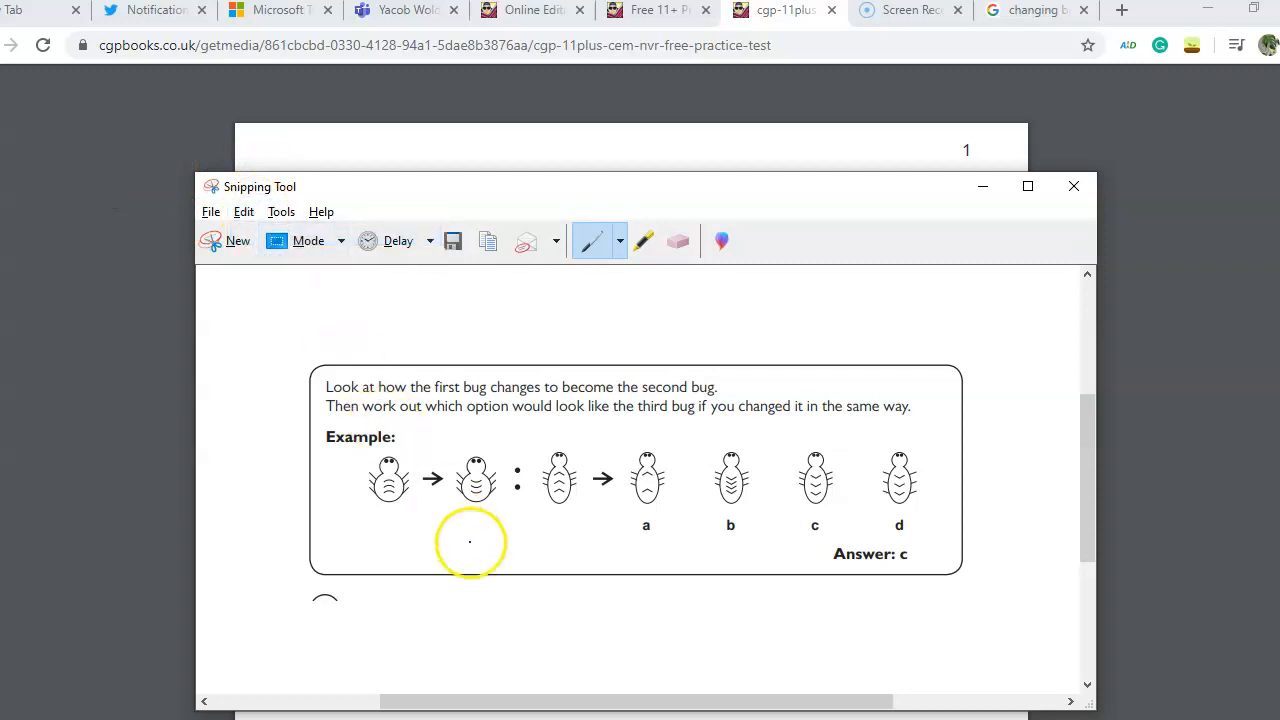
# Switch to the Word document Document2 and go to its beginning.
pyautogui.hotkey('alt', 'Tab')
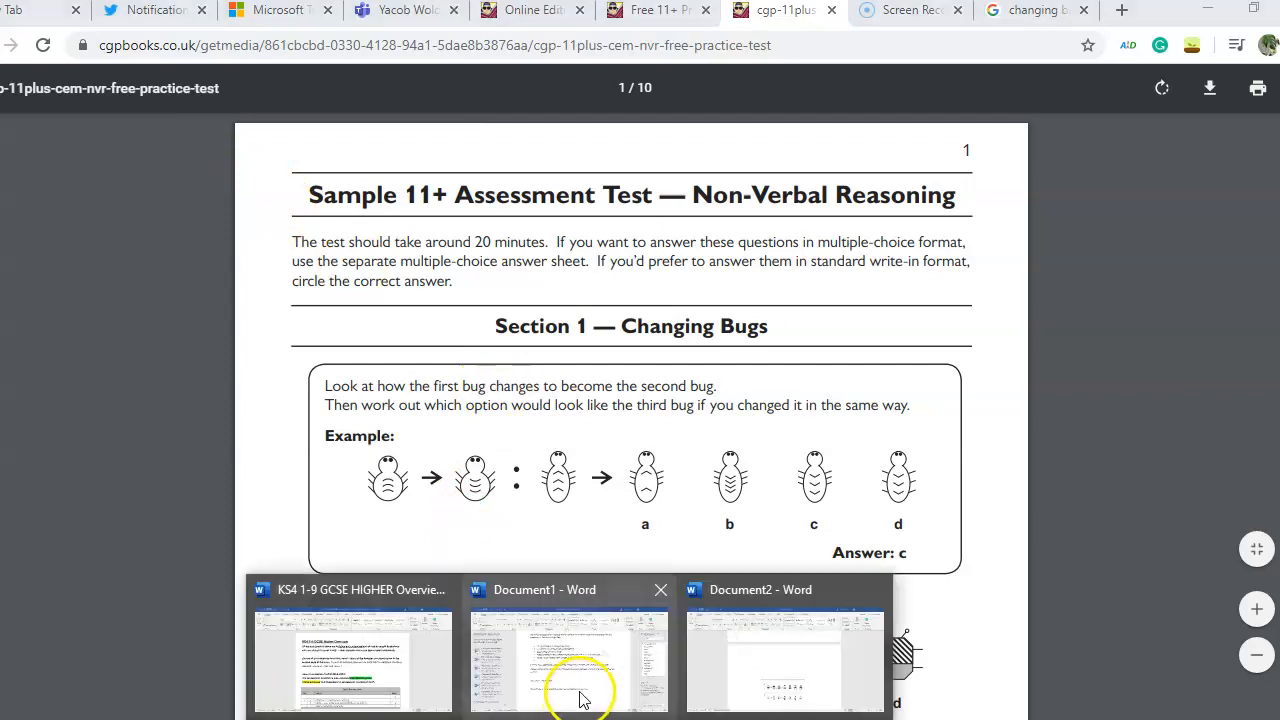
pyautogui.click(577, 694)
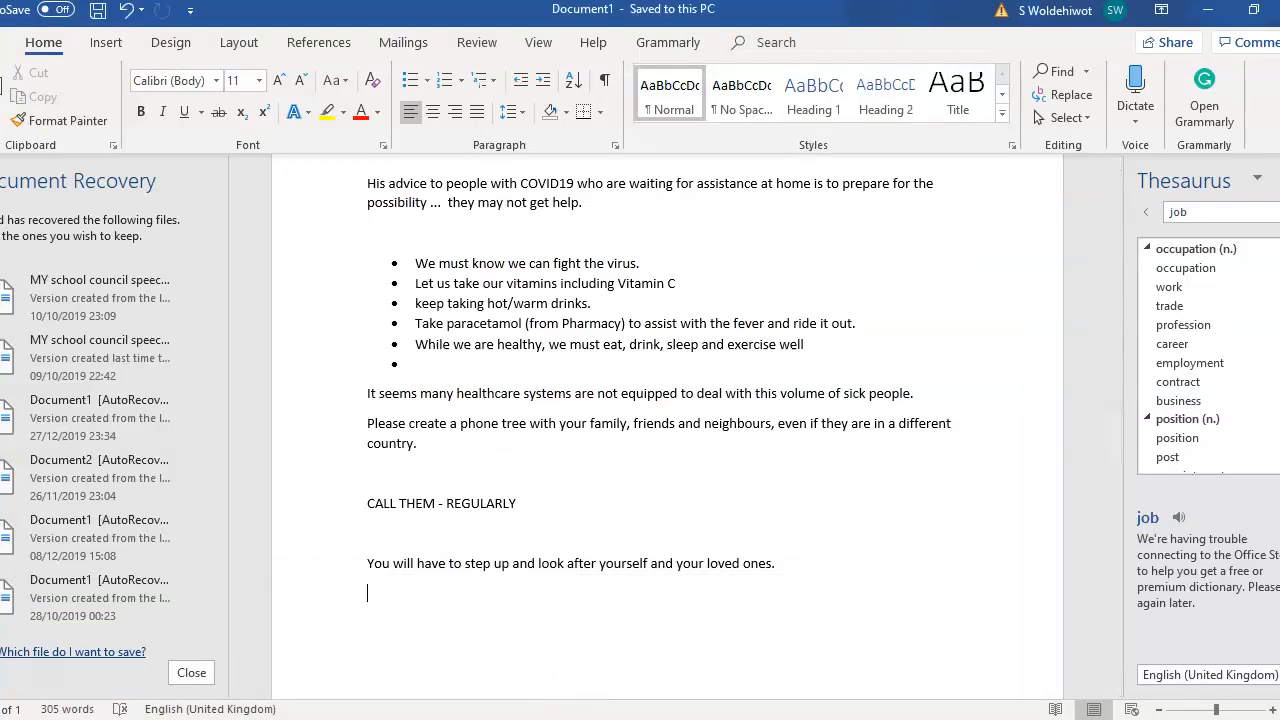
pyautogui.moveTo(540, 697)
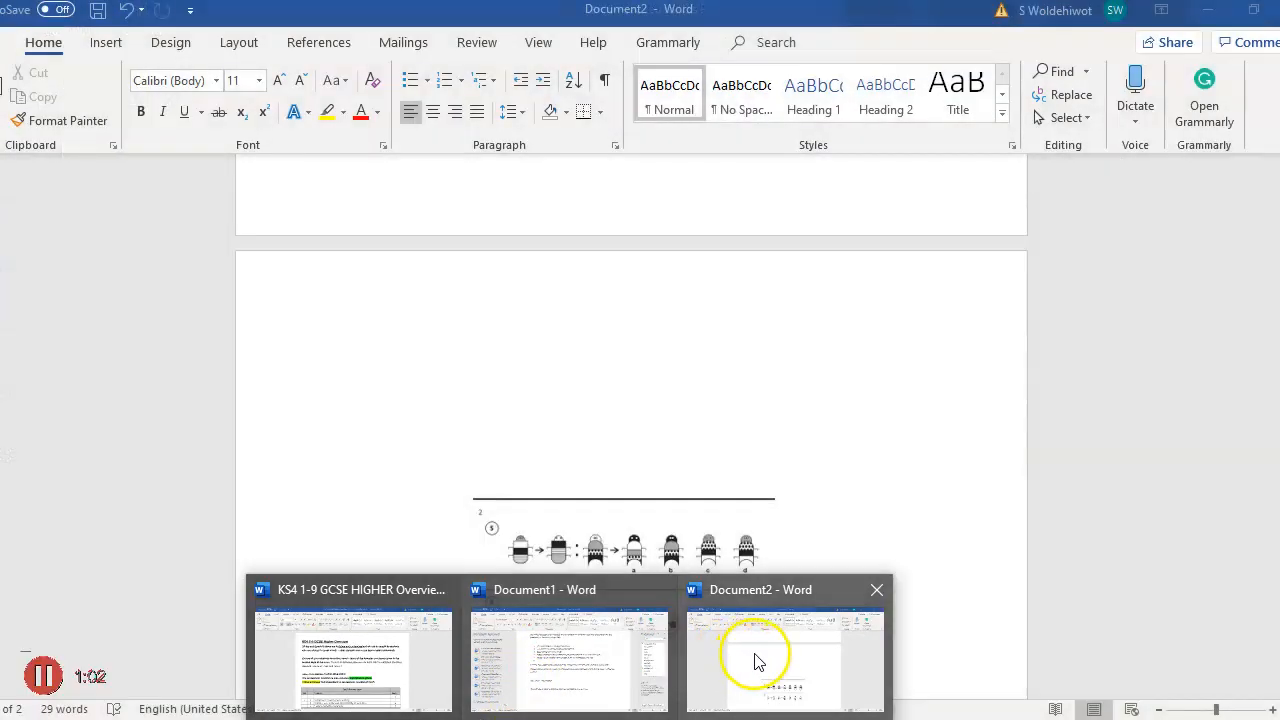
pyautogui.click(756, 660)
pyautogui.click(985, 271)
pyautogui.moveTo(1278, 450); pyautogui.dragTo(1278, 217)
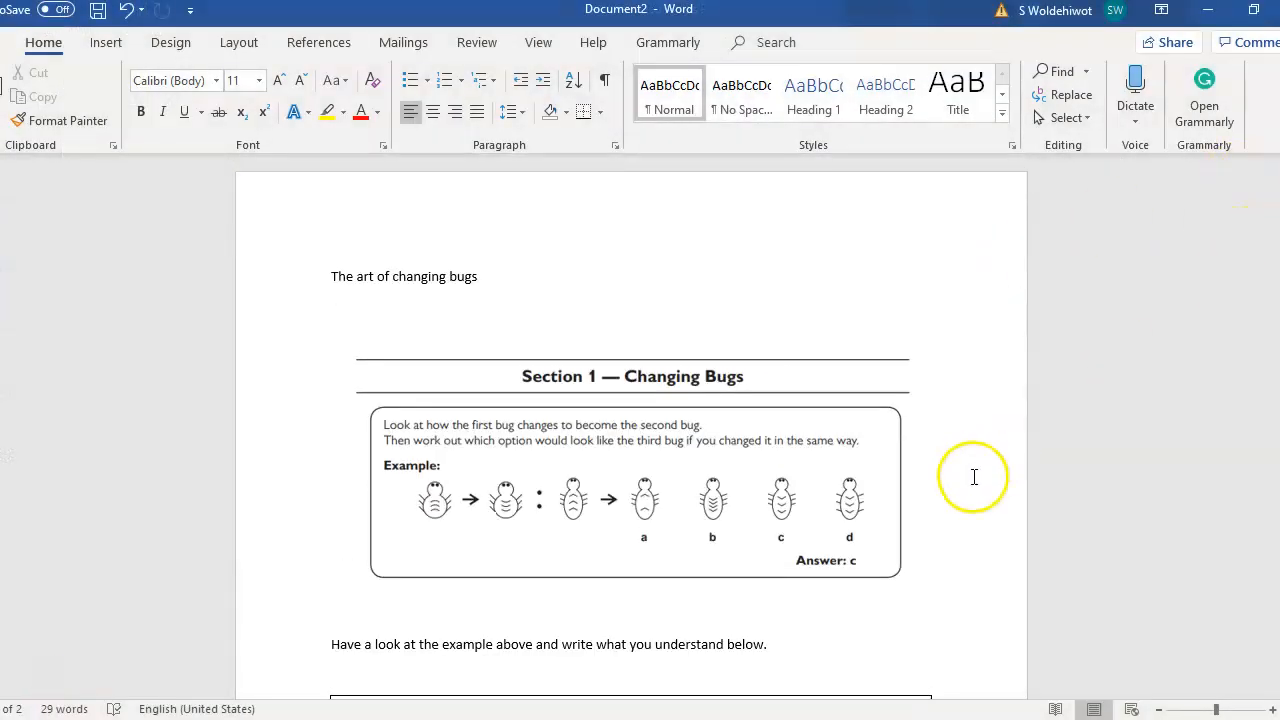
# Delete the existing example picture and all remaining content from the document.
pyautogui.click(850, 499)
pyautogui.press('Delete')
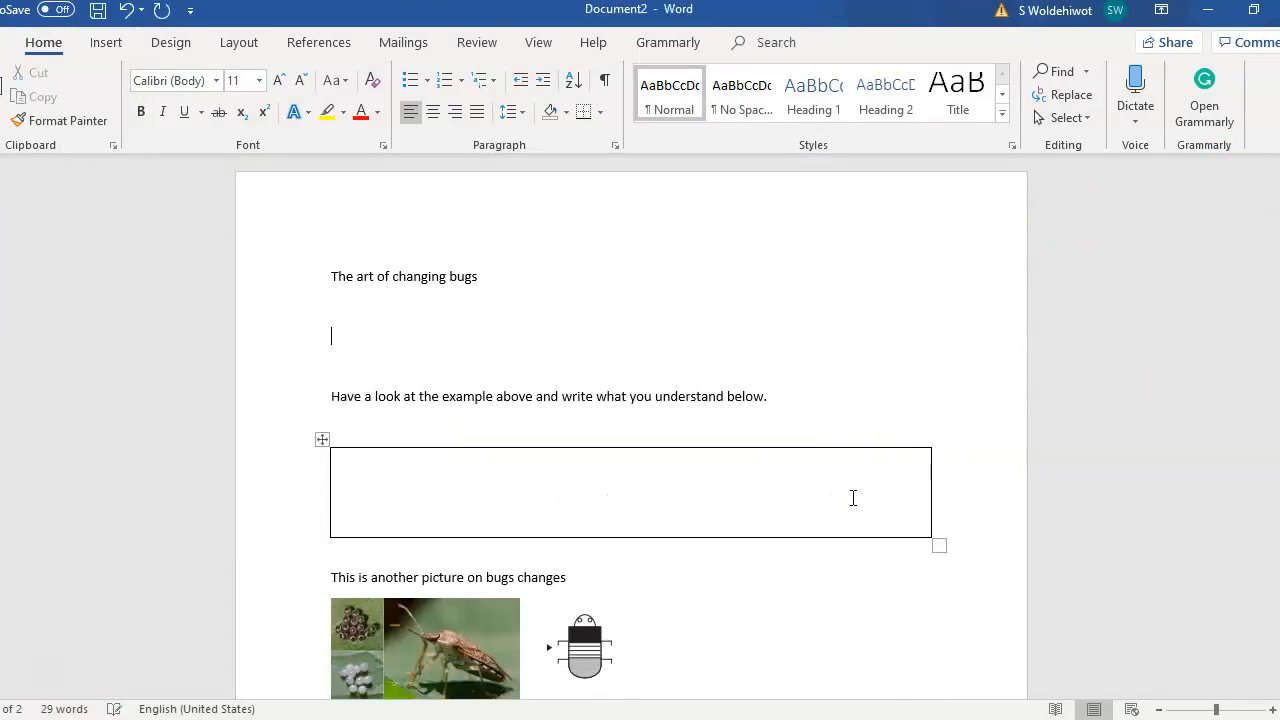
pyautogui.press('BackSpace')
pyautogui.press('BackSpace')
pyautogui.press('BackSpace')
pyautogui.press('BackSpace')
pyautogui.press('BackSpace')
pyautogui.press('BackSpace')
pyautogui.press('BackSpace')
pyautogui.press('BackSpace')
pyautogui.press('BackSpace')
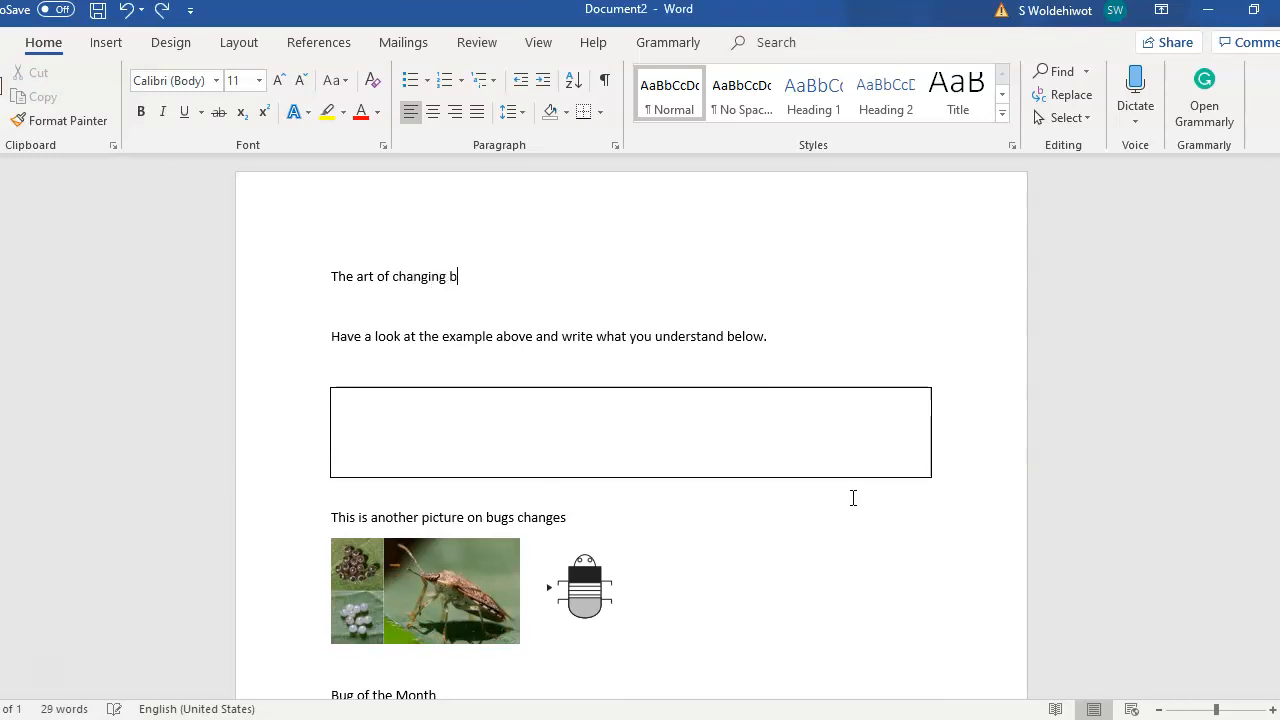
pyautogui.hotkey('ctrl', 'a')
pyautogui.press('Delete')
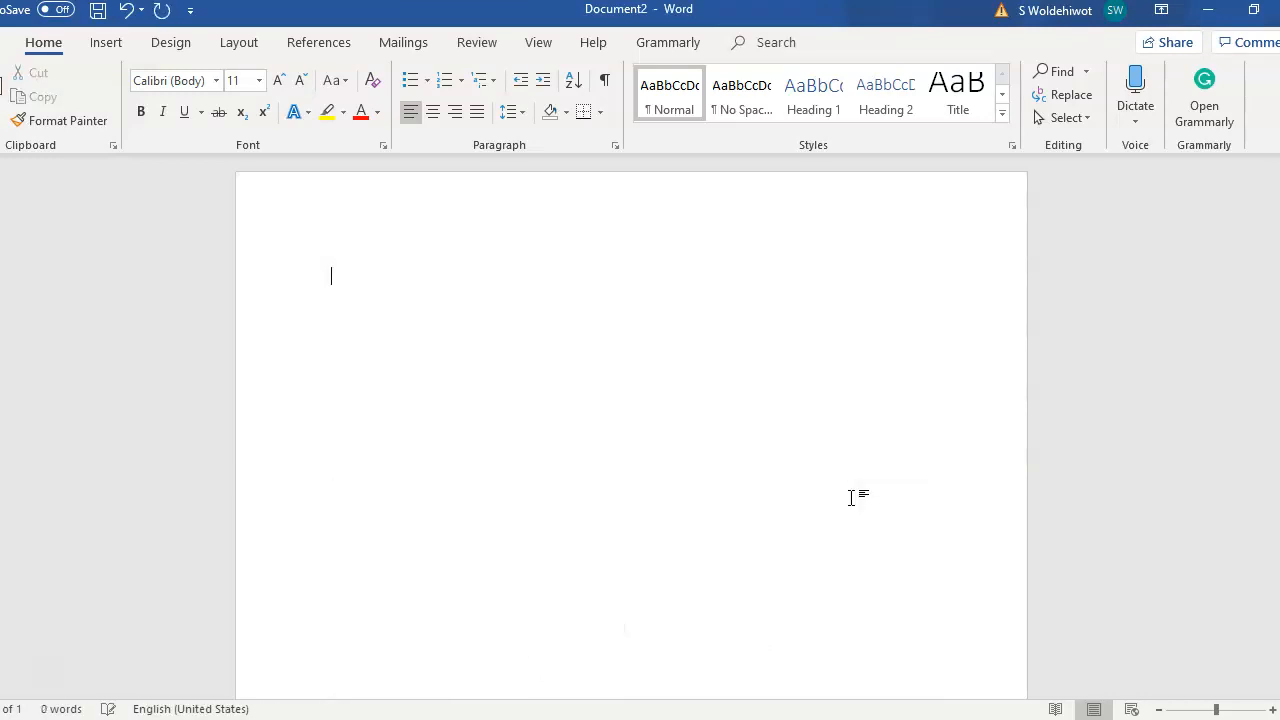
# Enter the title "The art of changing bugs" and paste the copied bug snip below it.
pyautogui.write('The art of changing bugs')
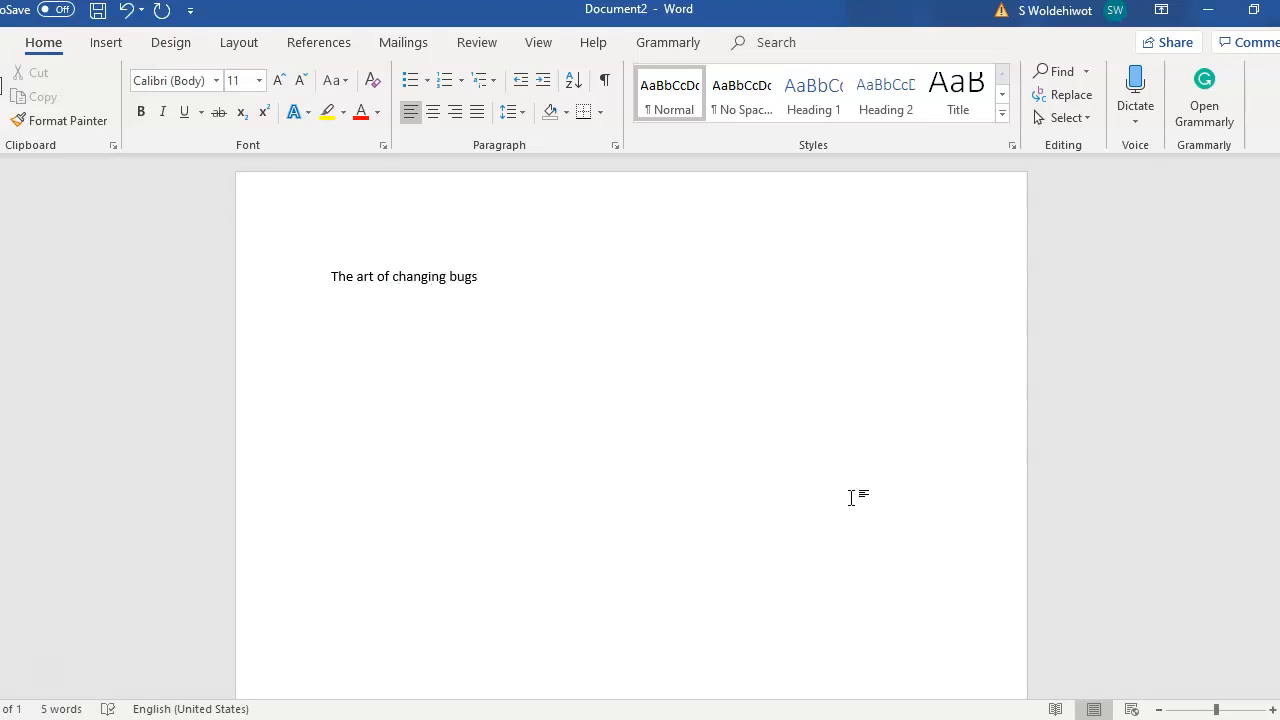
pyautogui.hotkey('ctrl', 'v')
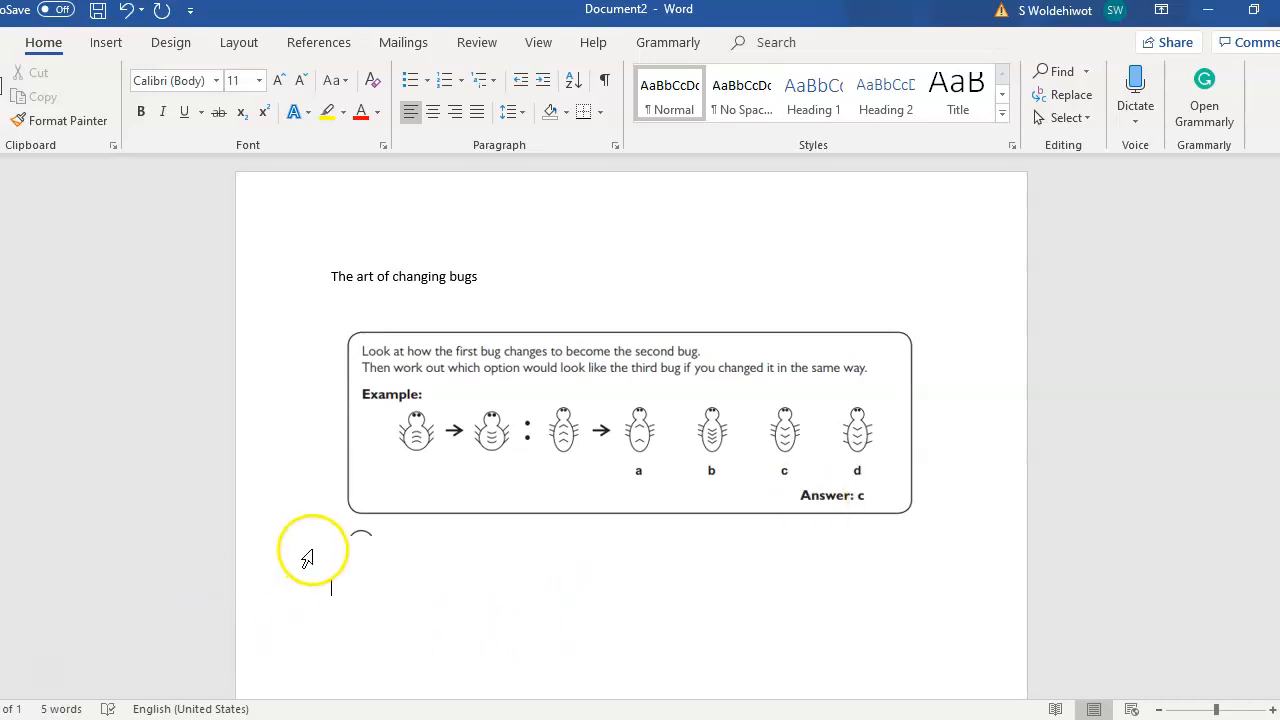
# Crop the picture's lower and right margins to about 5 × 15.43 cm and position it in the page's middle centre with text wrapping.
pyautogui.click(390, 525)
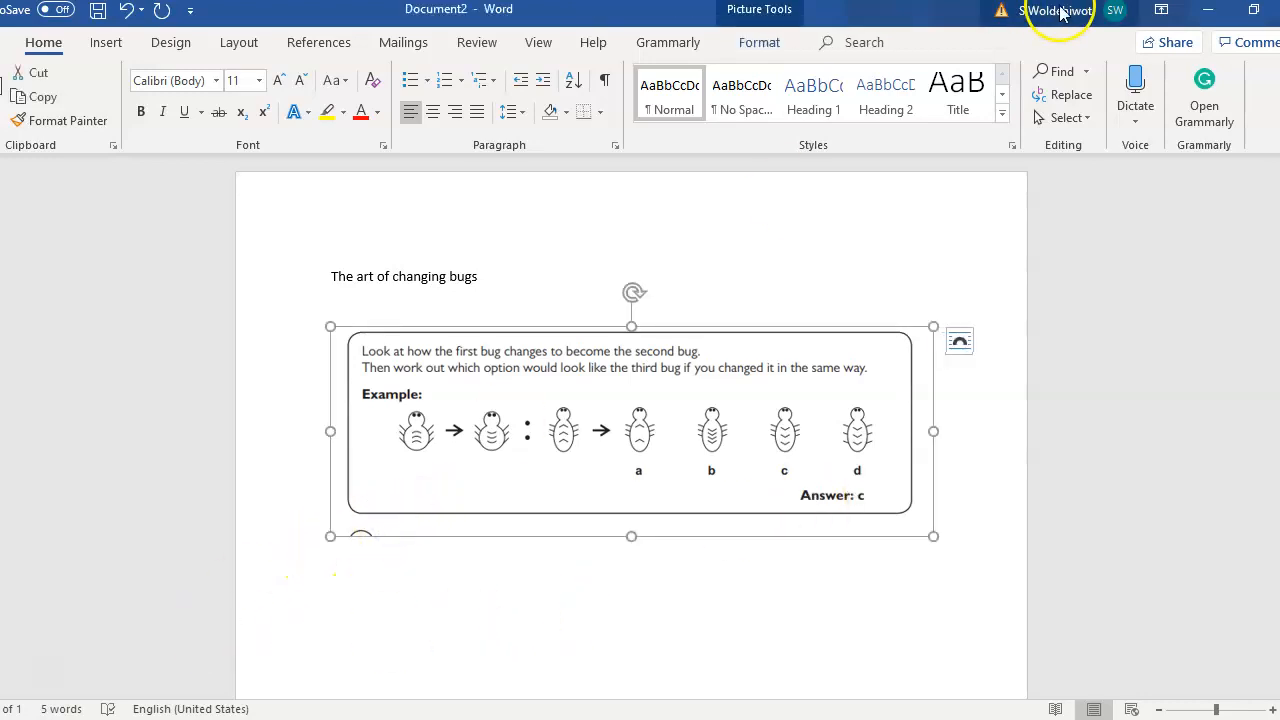
pyautogui.doubleClick(777, 406)
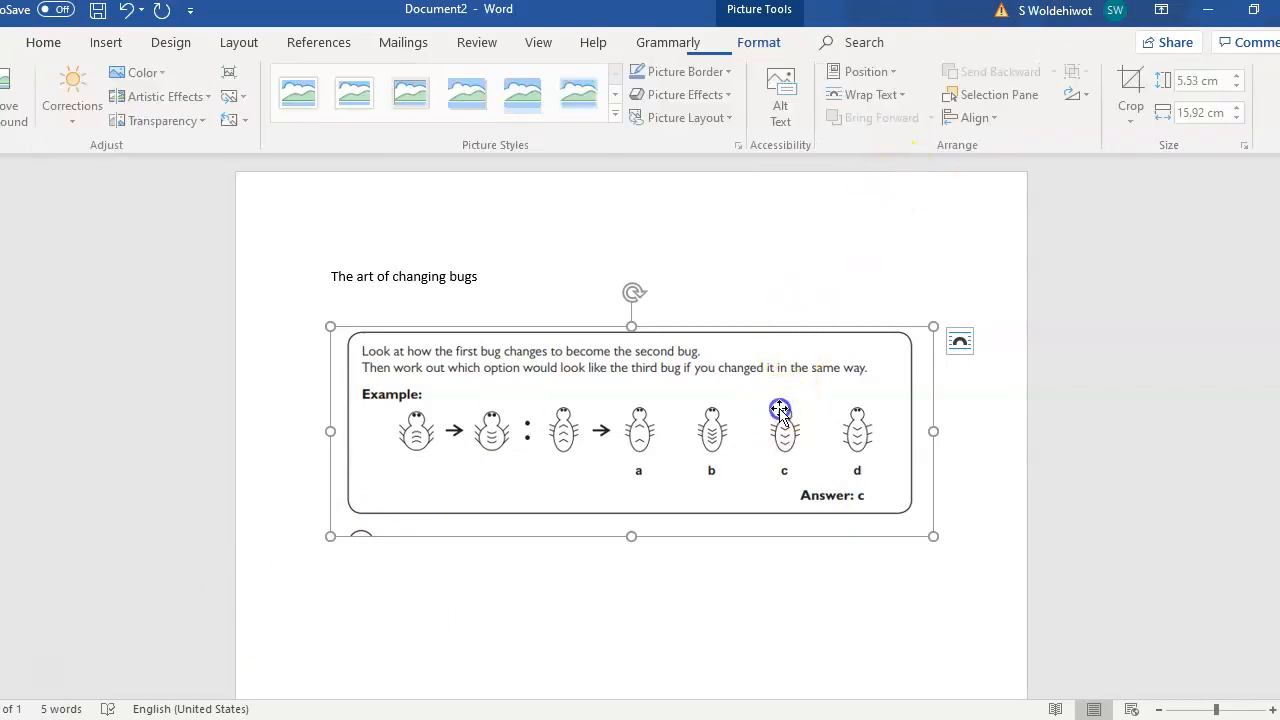
pyautogui.click(1134, 86)
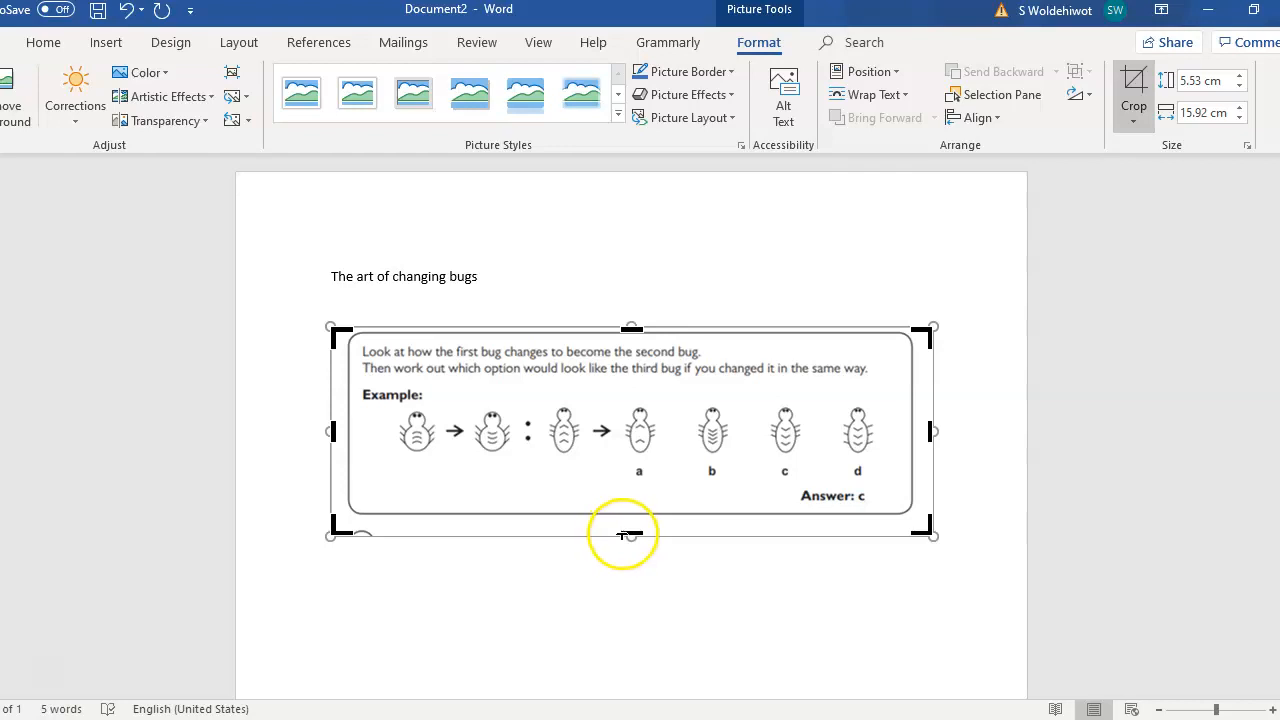
pyautogui.moveTo(631, 533); pyautogui.dragTo(623, 517)
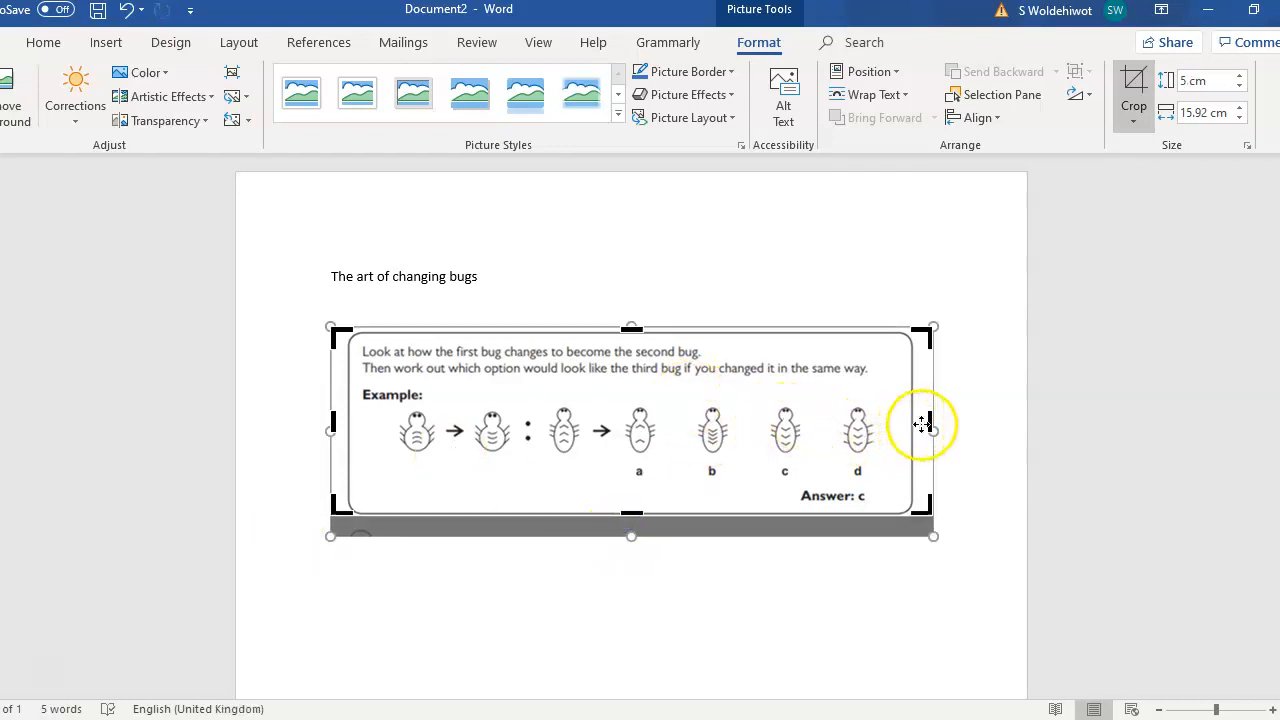
pyautogui.moveTo(929, 429); pyautogui.dragTo(912, 429)
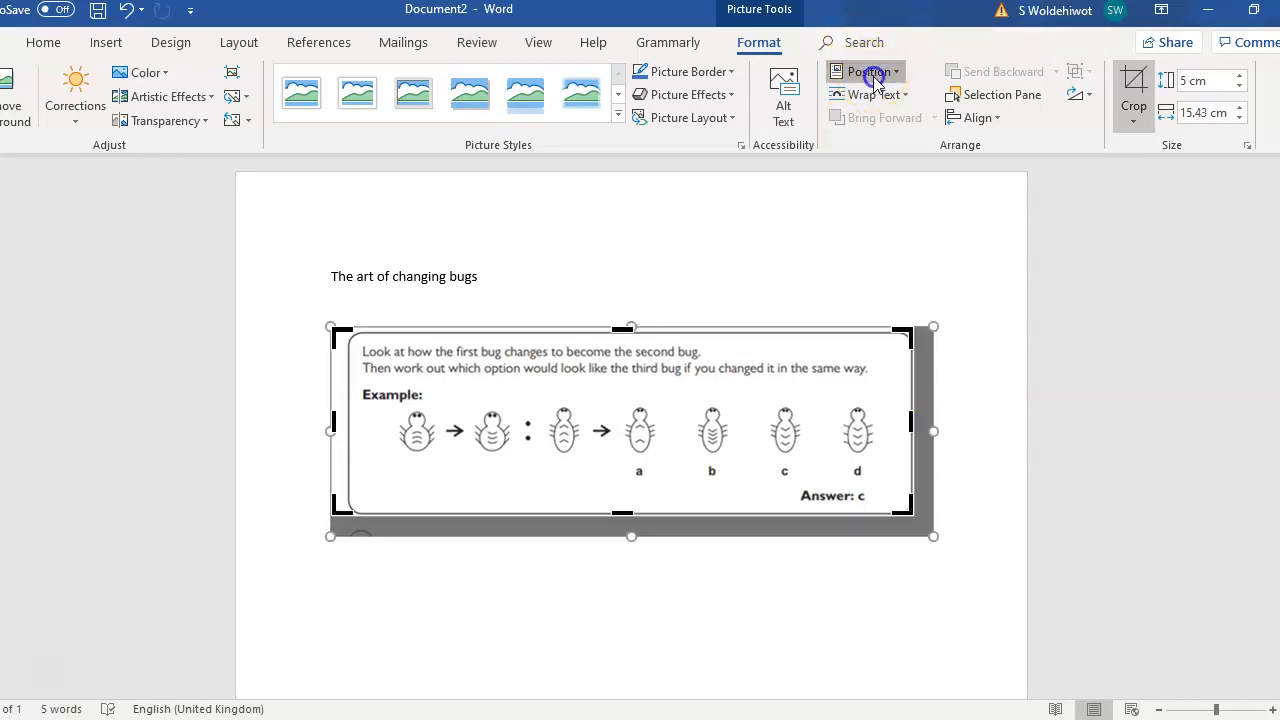
pyautogui.click(866, 72)
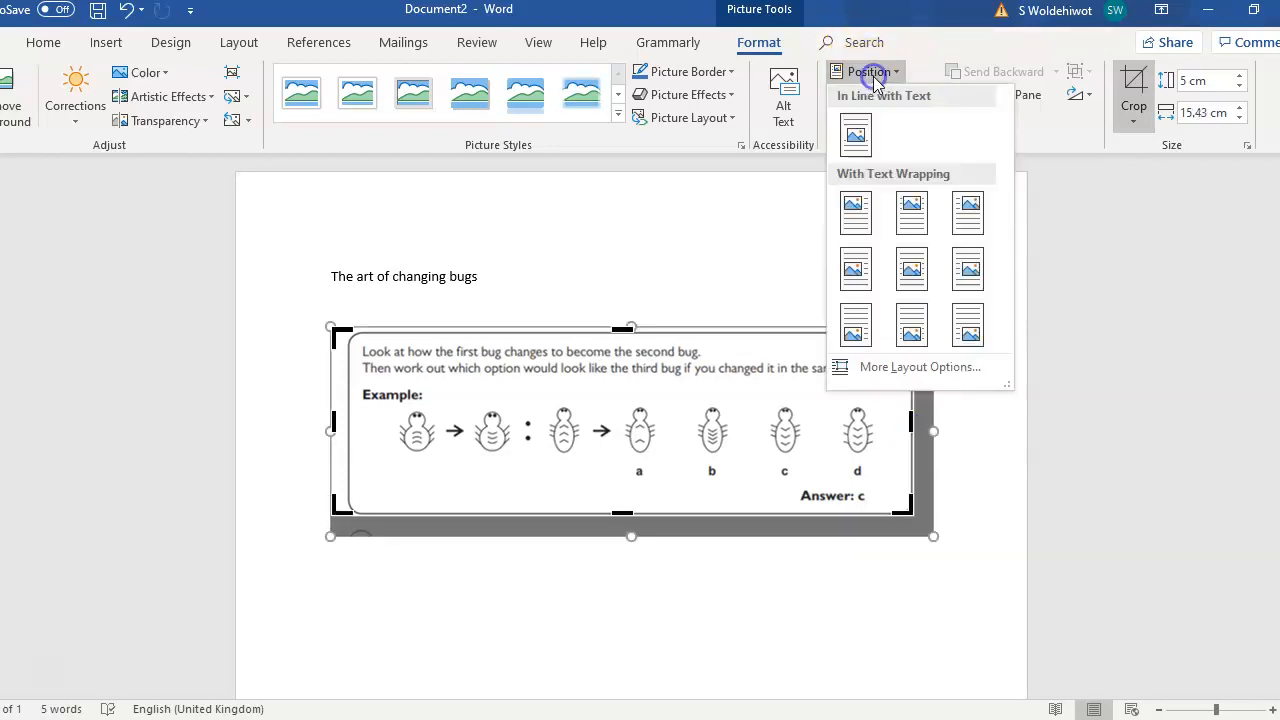
pyautogui.click(908, 275)
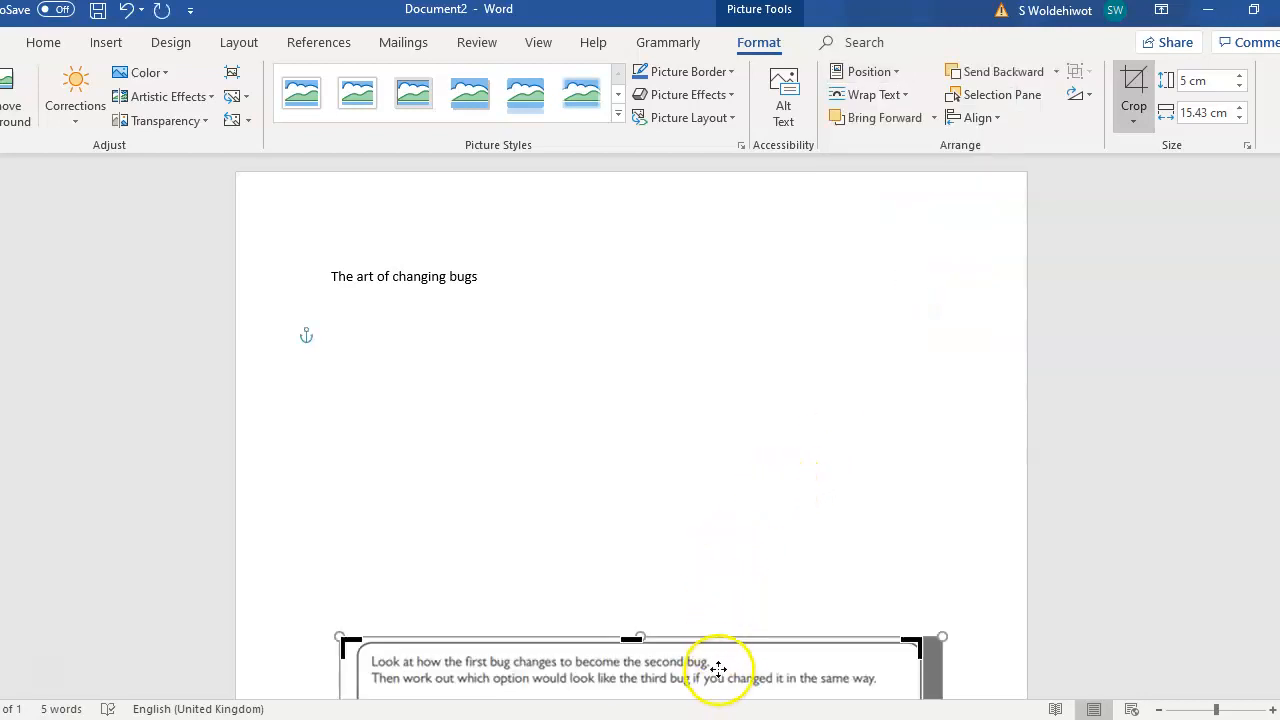
pyautogui.moveTo(717, 661); pyautogui.dragTo(651, 411)
pyautogui.press('Delete')
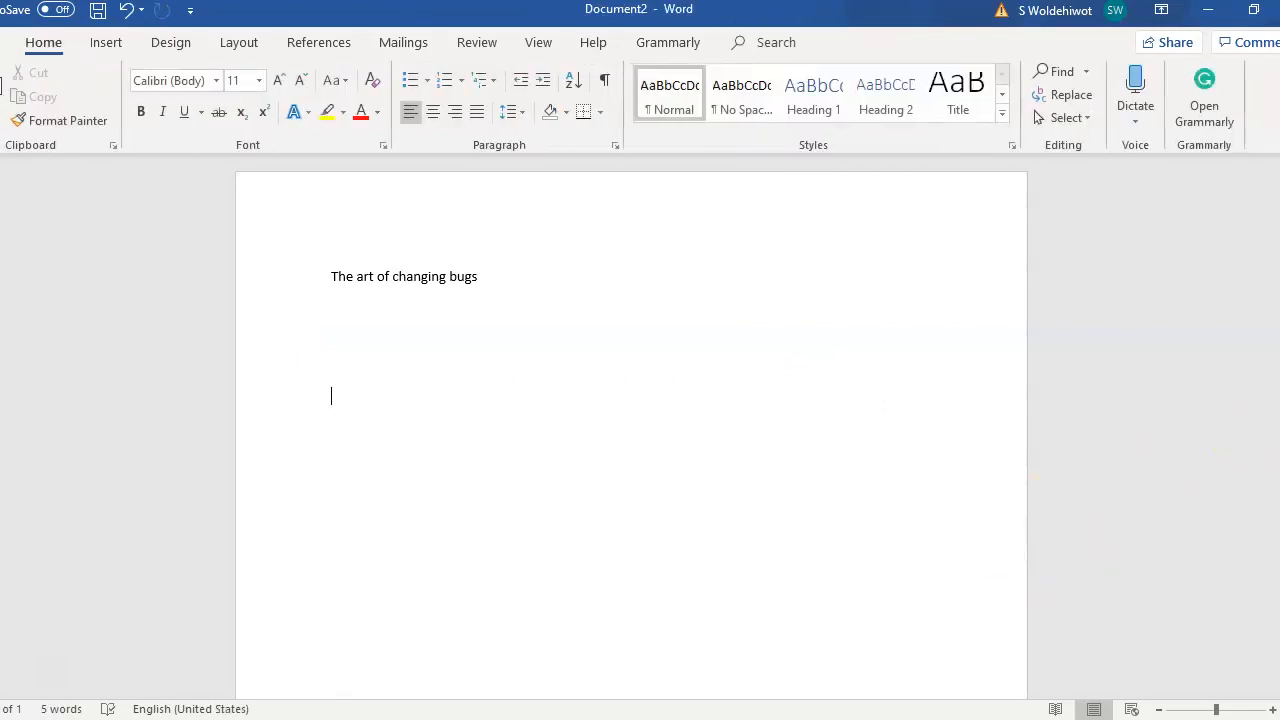
pyautogui.scroll(-3, 631, 430)
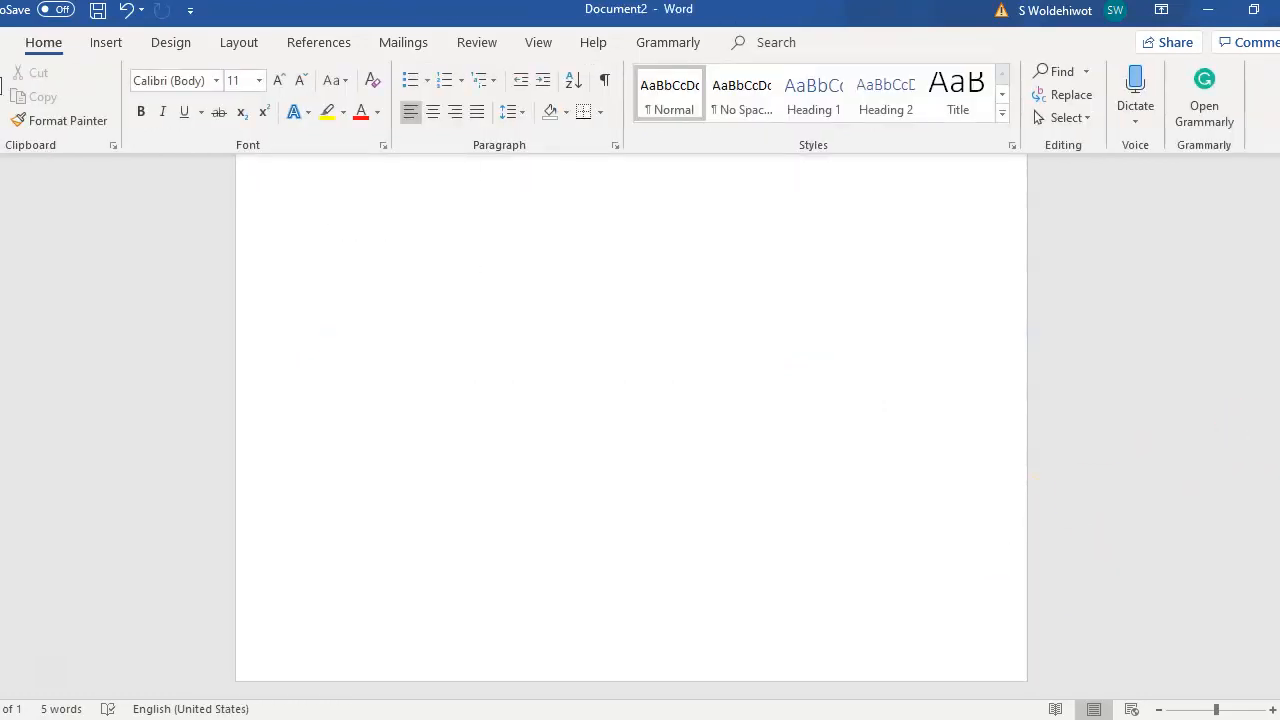
pyautogui.scroll(3, 1257, 391)
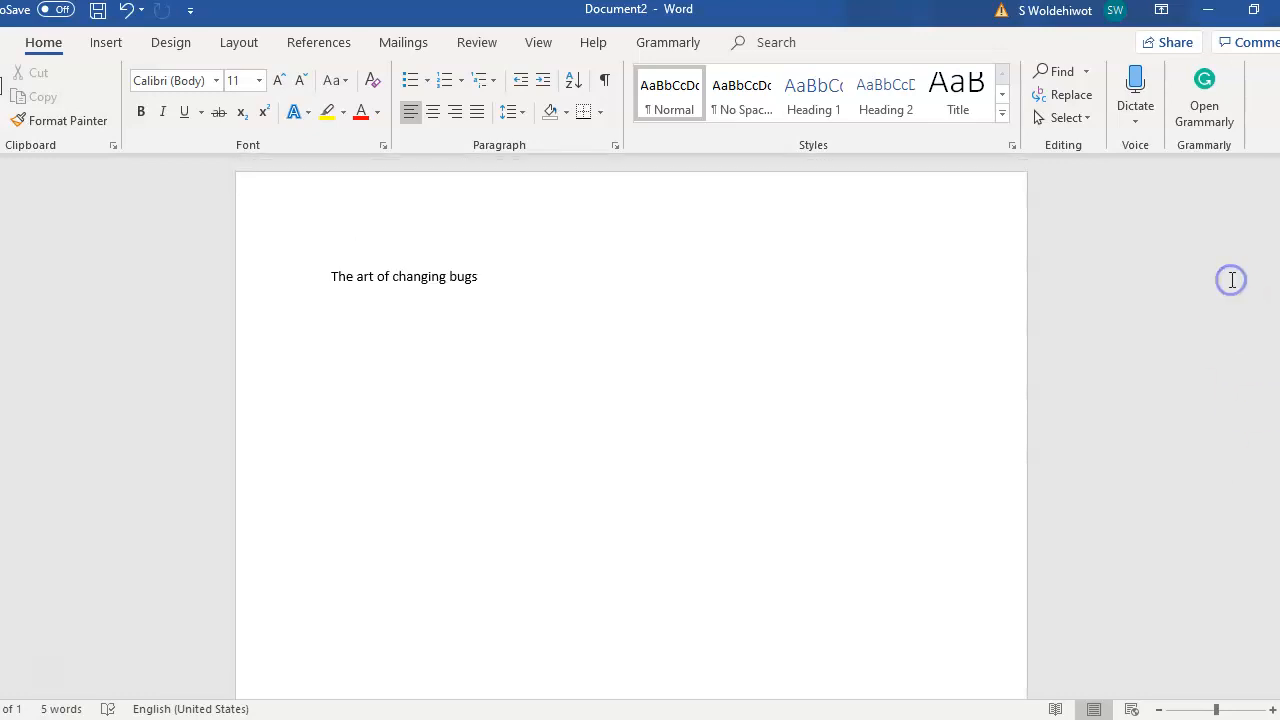
pyautogui.hotkey('ctrl', 'z')
# Move the bug example picture up the page so it sits directly below the title.
pyautogui.click(974, 477)
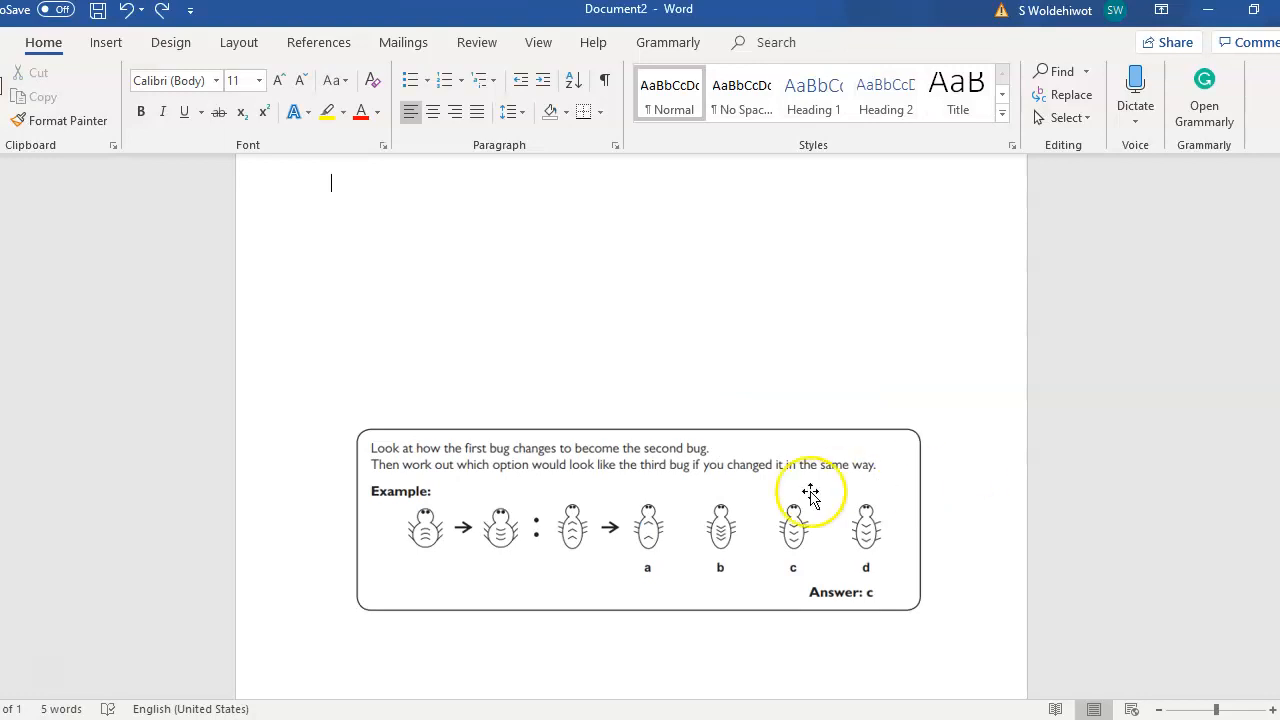
pyautogui.moveTo(646, 566); pyautogui.dragTo(619, 428)
pyautogui.moveTo(809, 449); pyautogui.dragTo(793, 348)
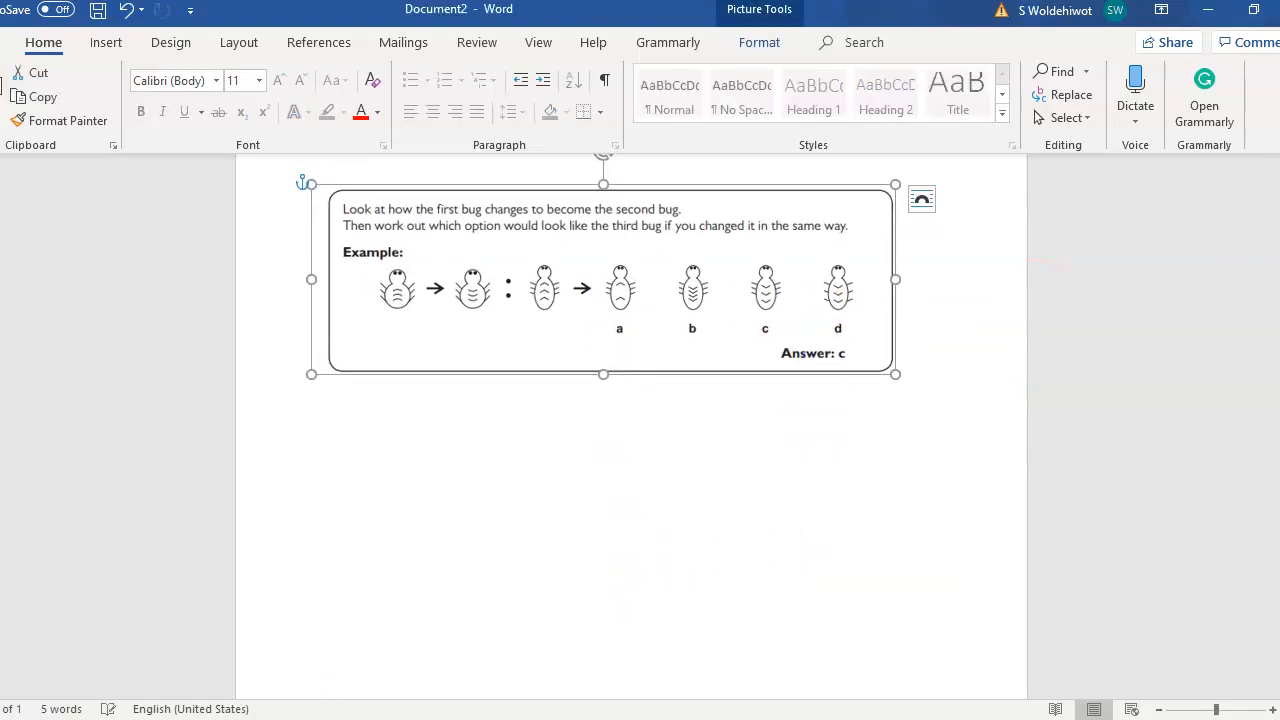
pyautogui.scroll(3, 640, 400)
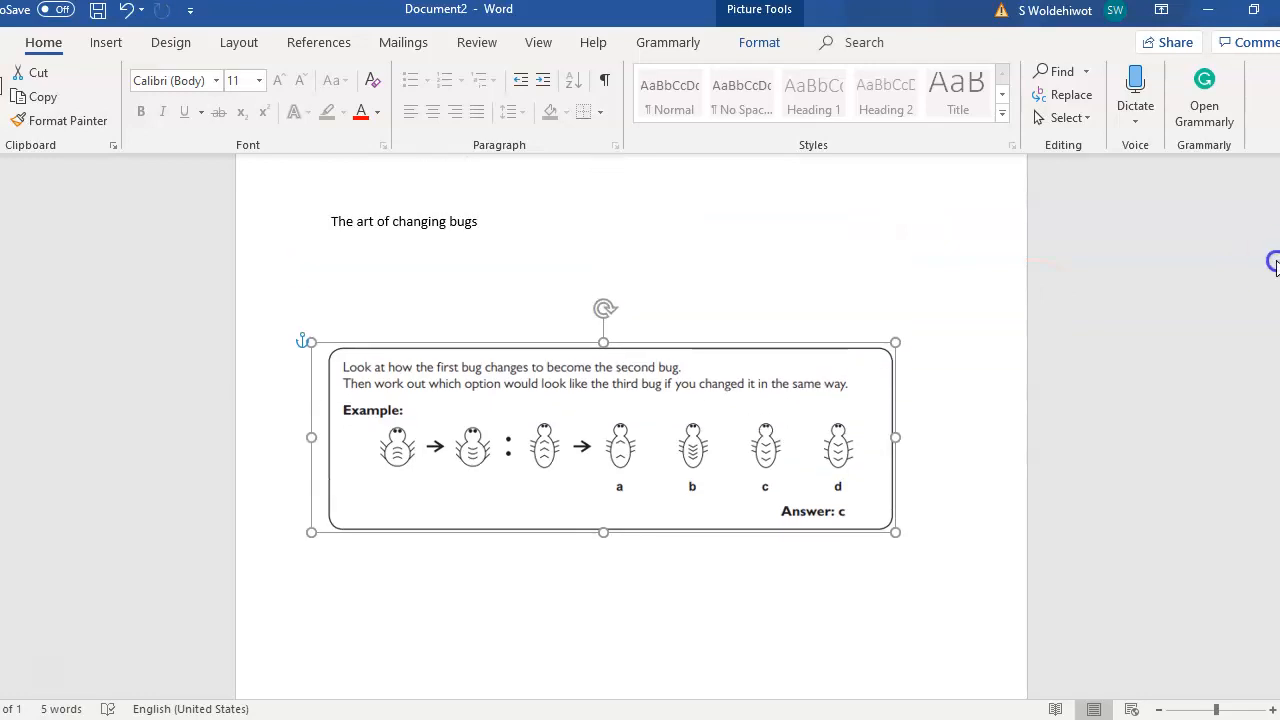
pyautogui.moveTo(805, 443); pyautogui.dragTo(767, 349)
# Add the line "Write something about changing bugs" below the picture, followed by blank space.
pyautogui.click(882, 418)
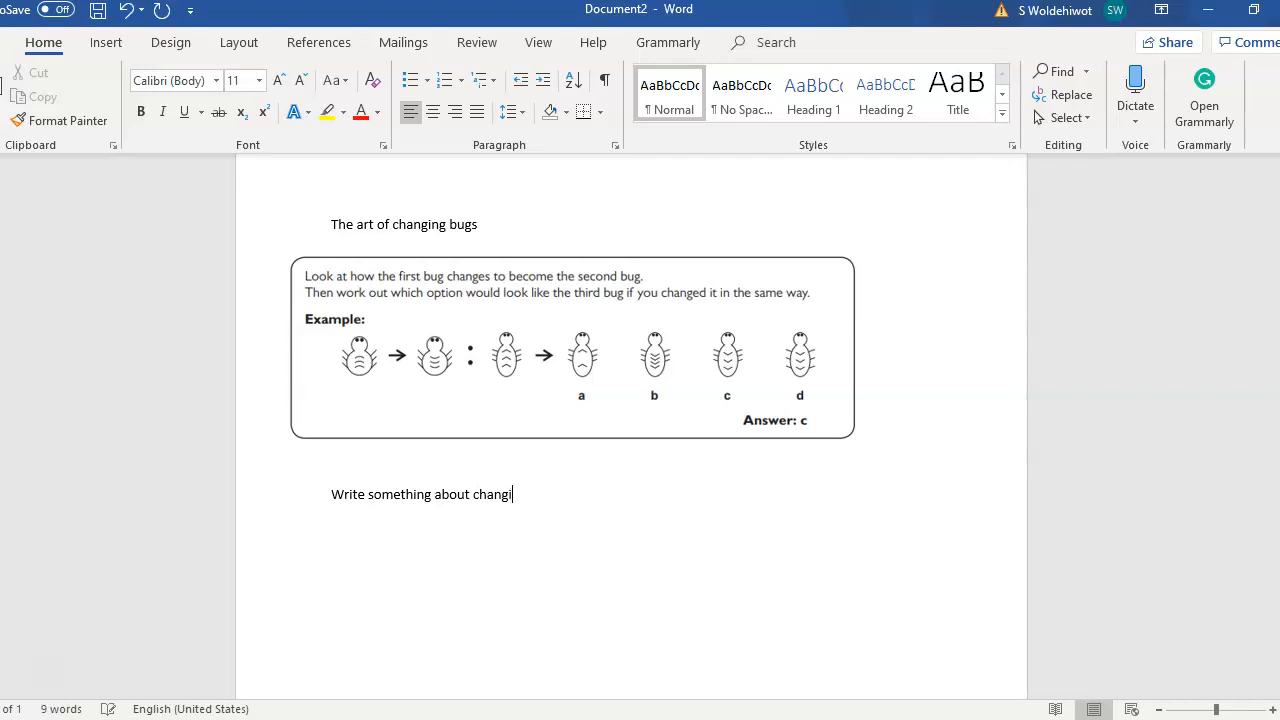
pyautogui.write('ug')
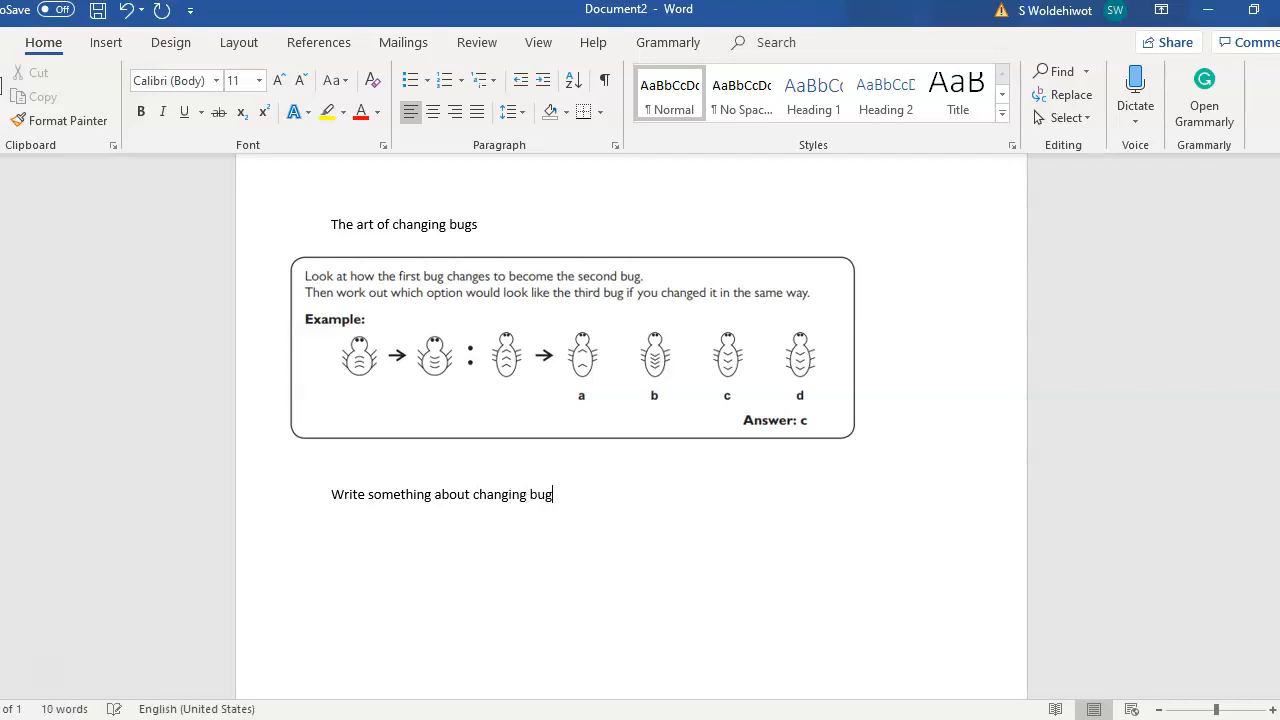
pyautogui.press('Return')
pyautogui.press('Return')
# Insert a single-cell table below the writing prompt as an answer box and make it taller with blank lines.
pyautogui.click(106, 43)
pyautogui.click(100, 110)
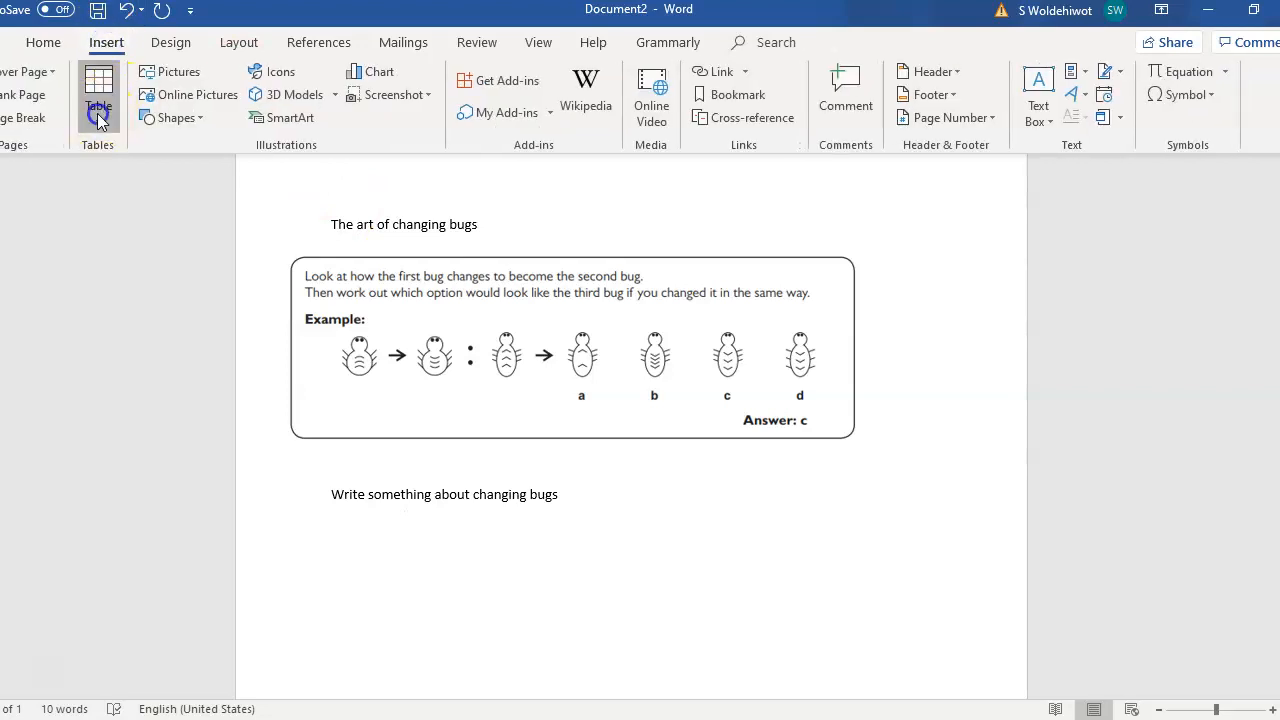
pyautogui.click(90, 172)
pyautogui.press('Return')
pyautogui.press('Return')
pyautogui.press('Down')
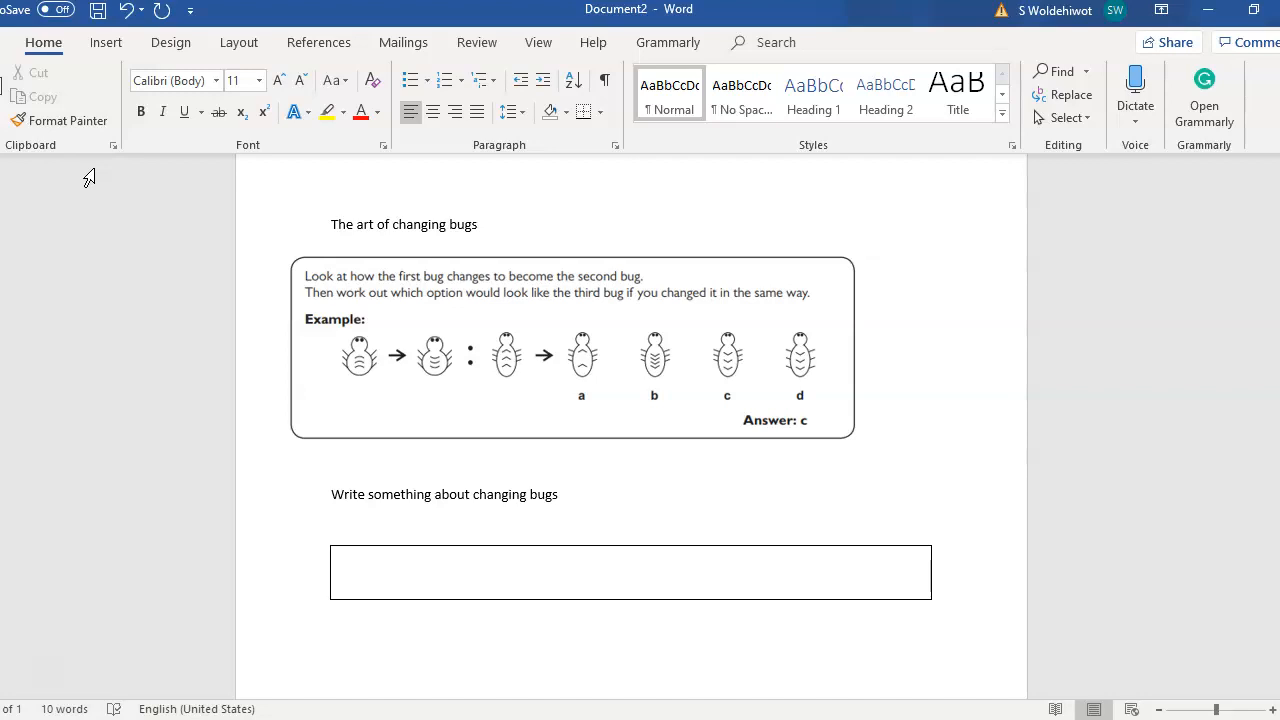
# Add the line "Changing bugs from the Internet" below the answer box and start a new line.
pyautogui.write('CHanging bugs from the Int')
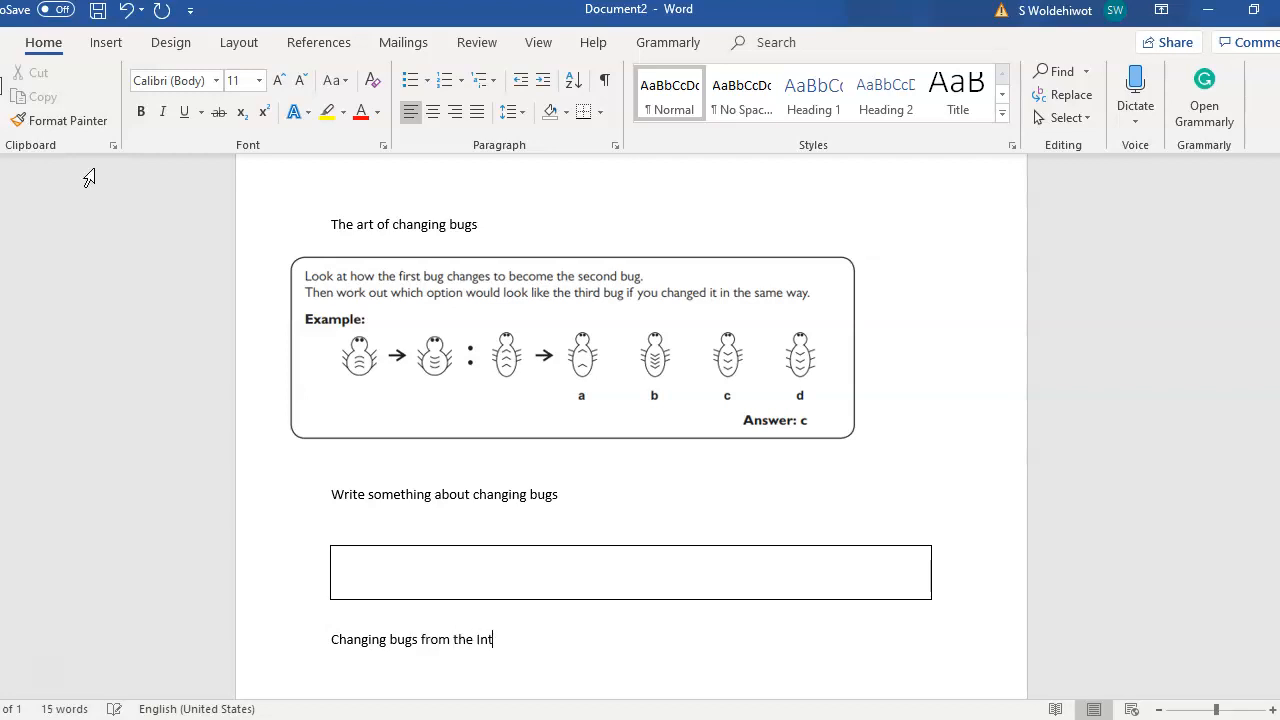
pyautogui.press('Return')
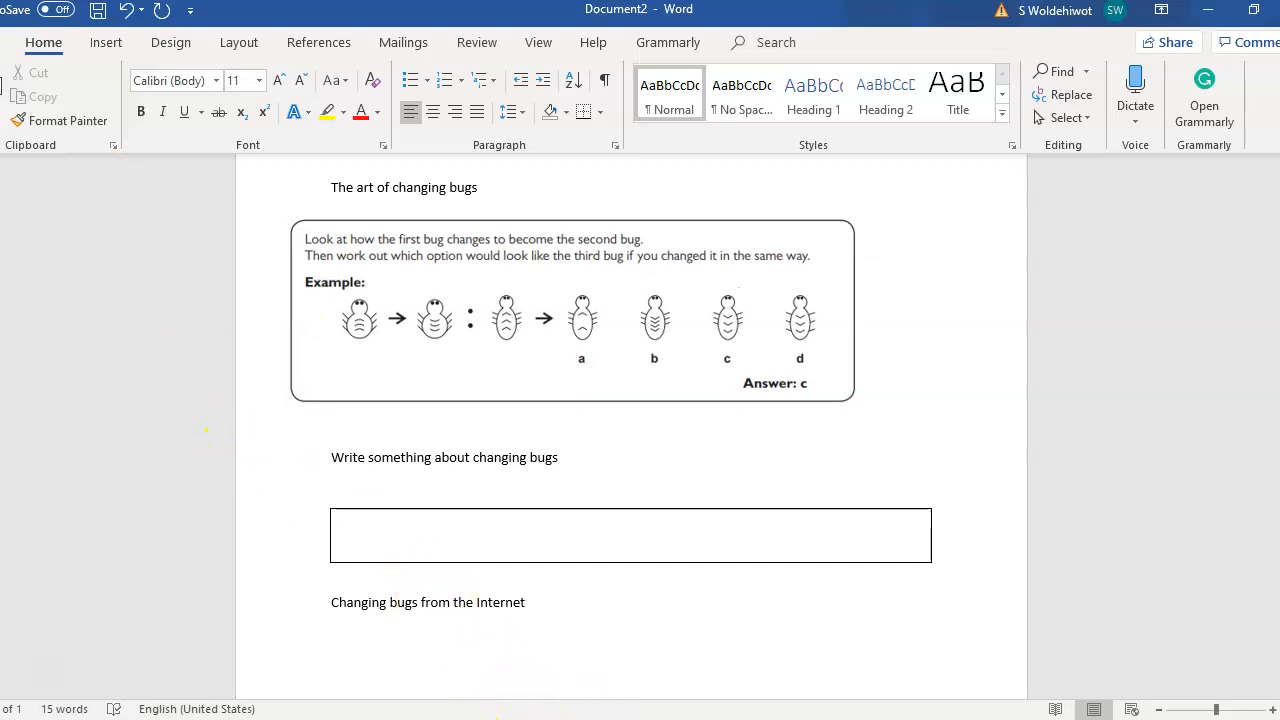
# Copy the BUG FEATURE BY DESIGN picture from the "changing bug" image results in Chrome and paste it below the Internet heading in Word.
pyautogui.click(600, 718)
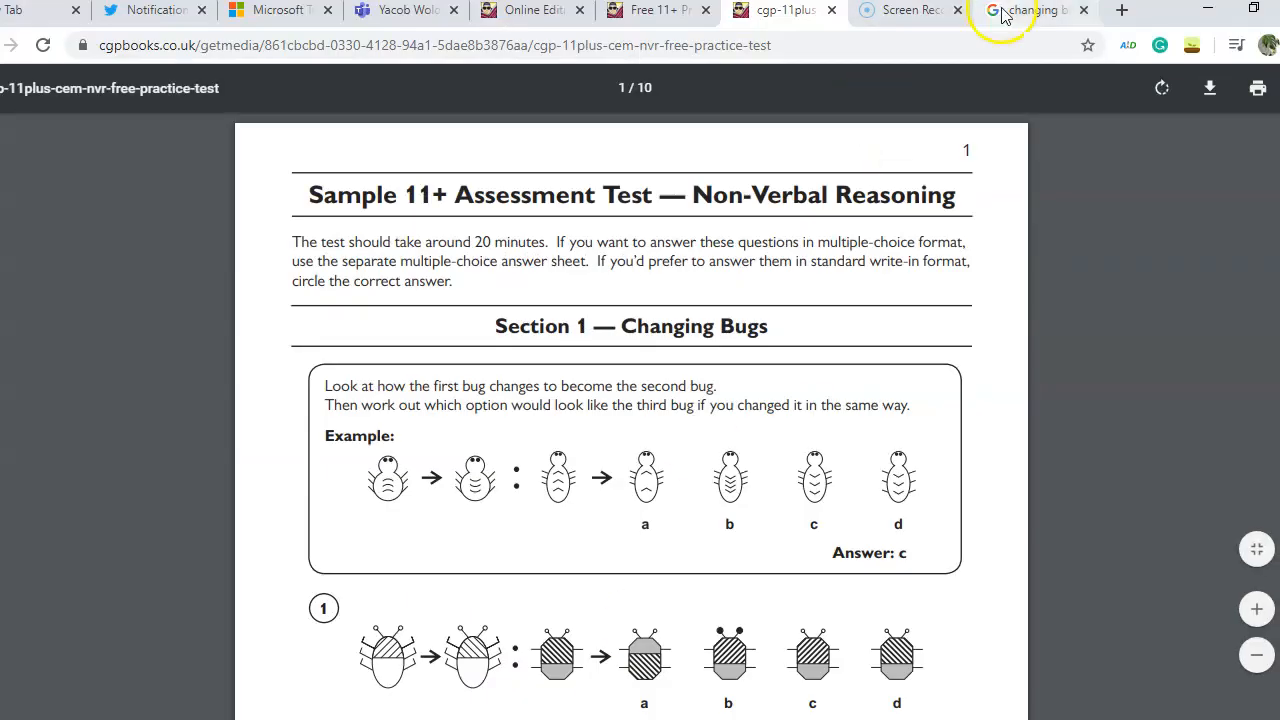
pyautogui.click(1003, 12)
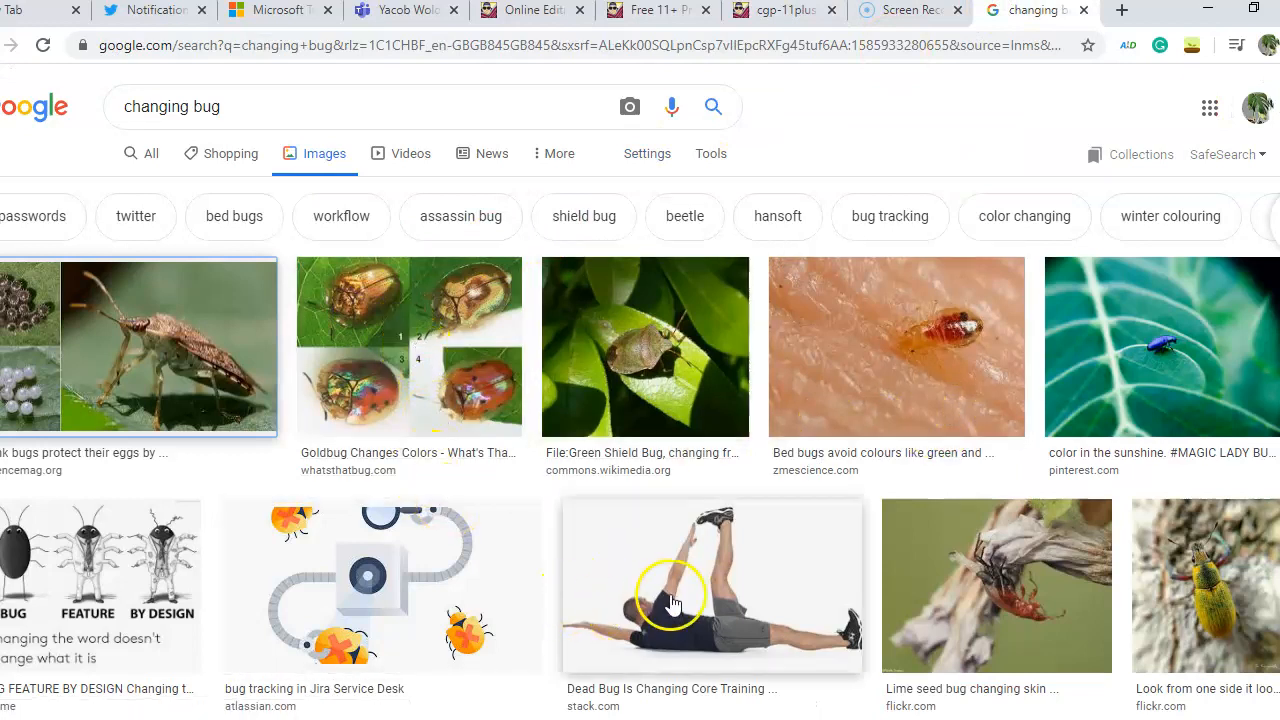
pyautogui.click(100, 565)
pyautogui.scroll(-2, 100, 570)
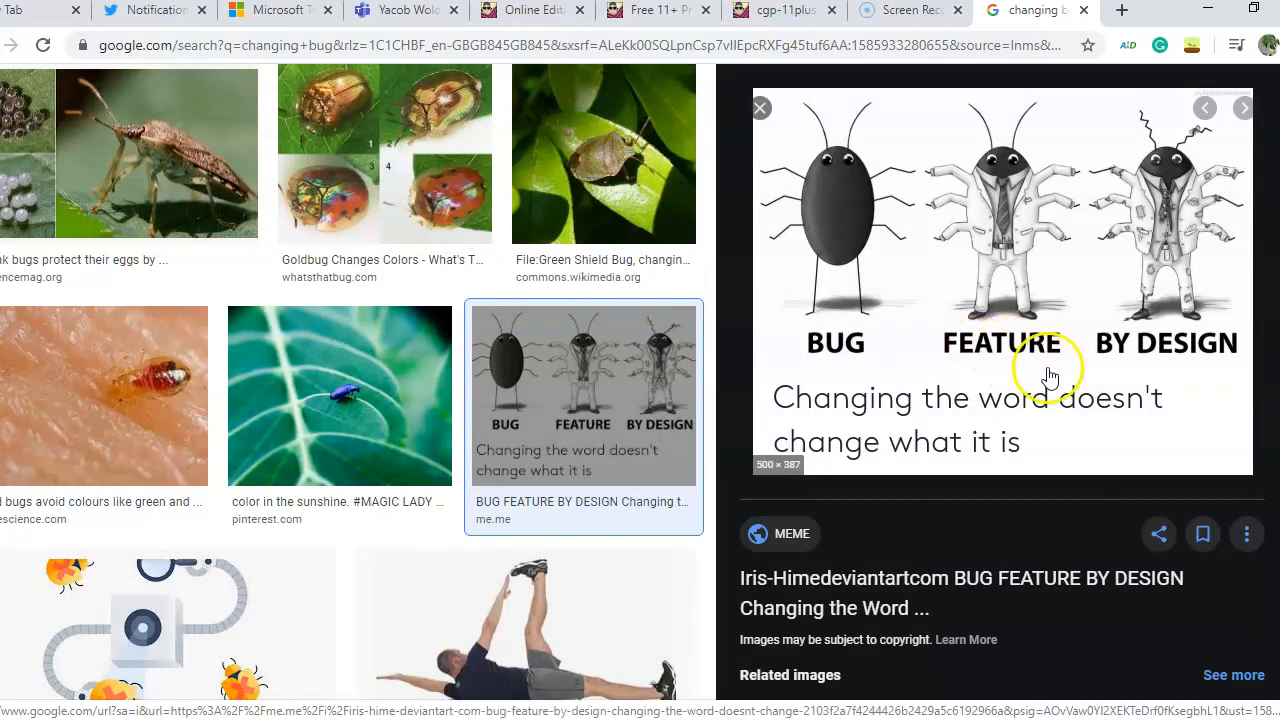
pyautogui.rightClick(1011, 312)
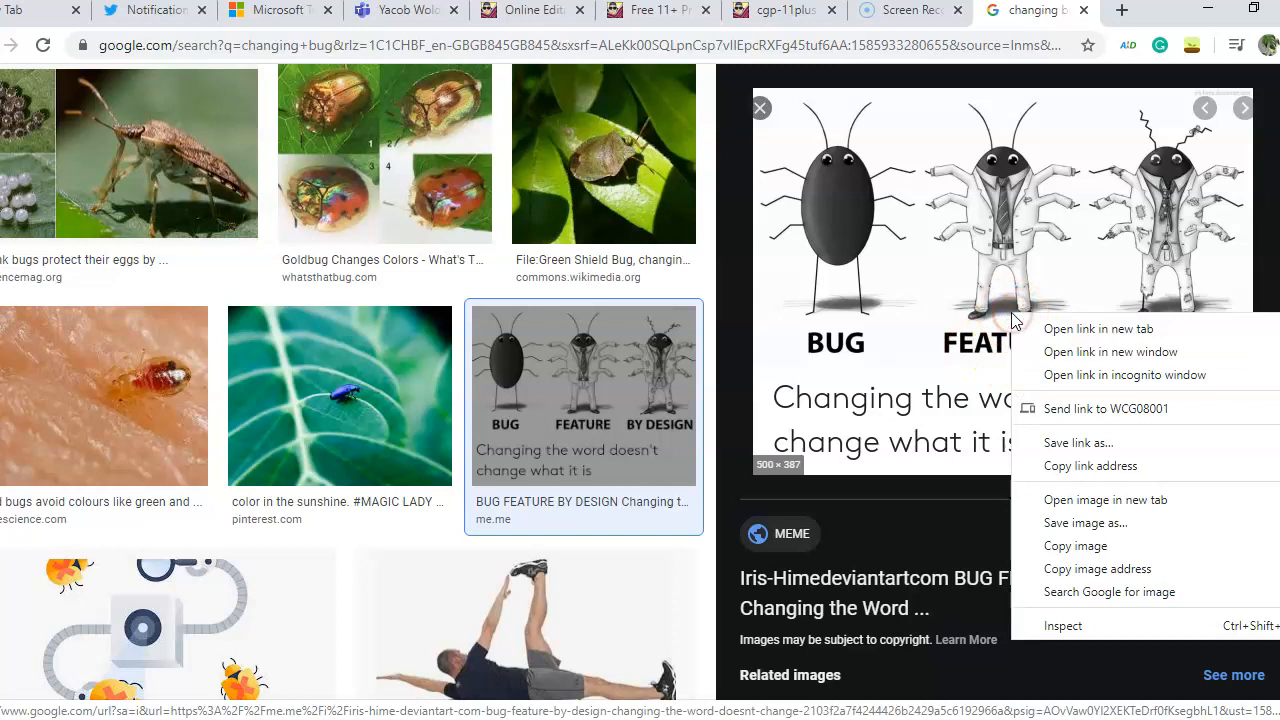
pyautogui.click(1085, 548)
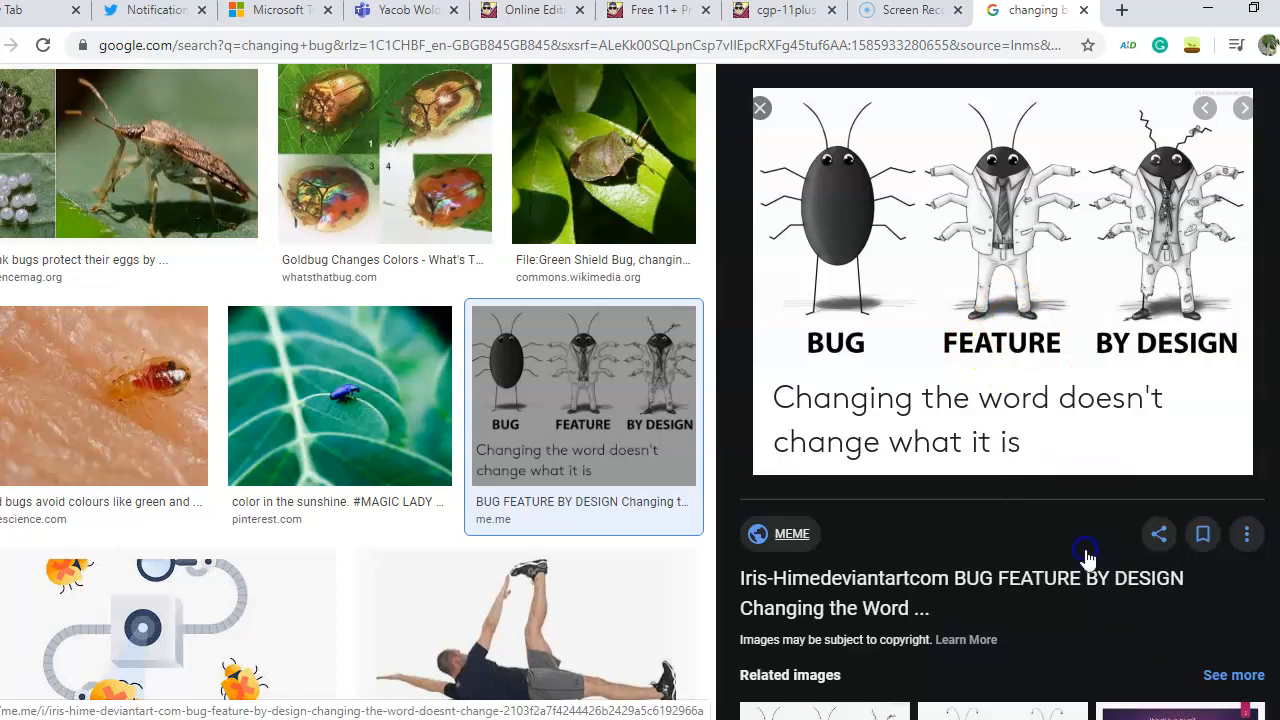
pyautogui.hotkey('alt', 'Tab')
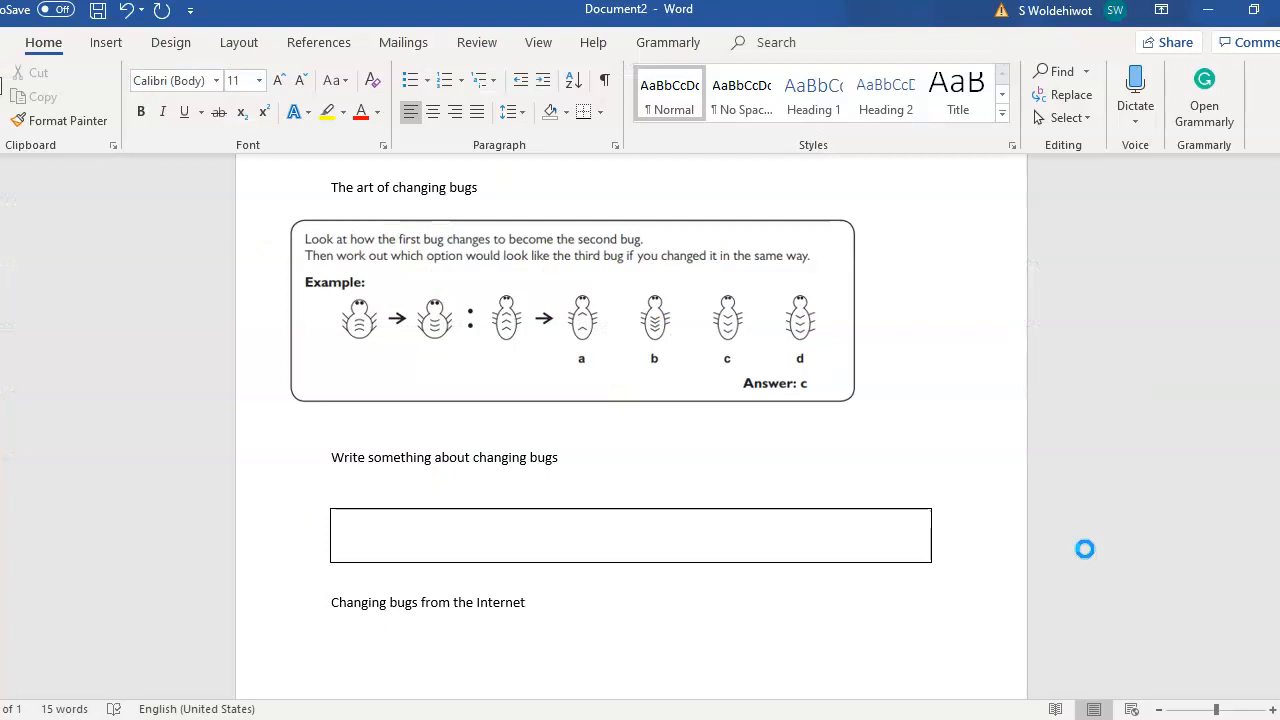
pyautogui.hotkey('ctrl', 'v')
# Copy the same picture again from Chrome and replace the pasted copy in Word with one pasted as a picture.
pyautogui.hotkey('alt', 'Tab')
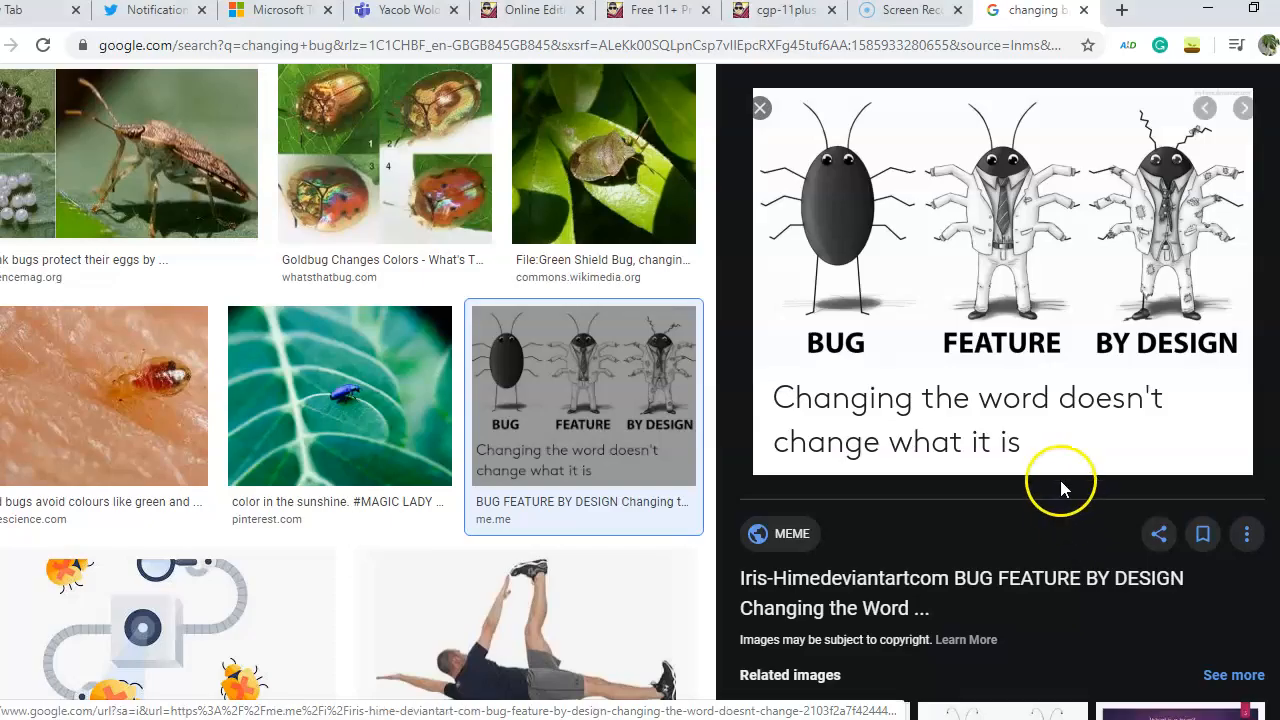
pyautogui.rightClick(1034, 402)
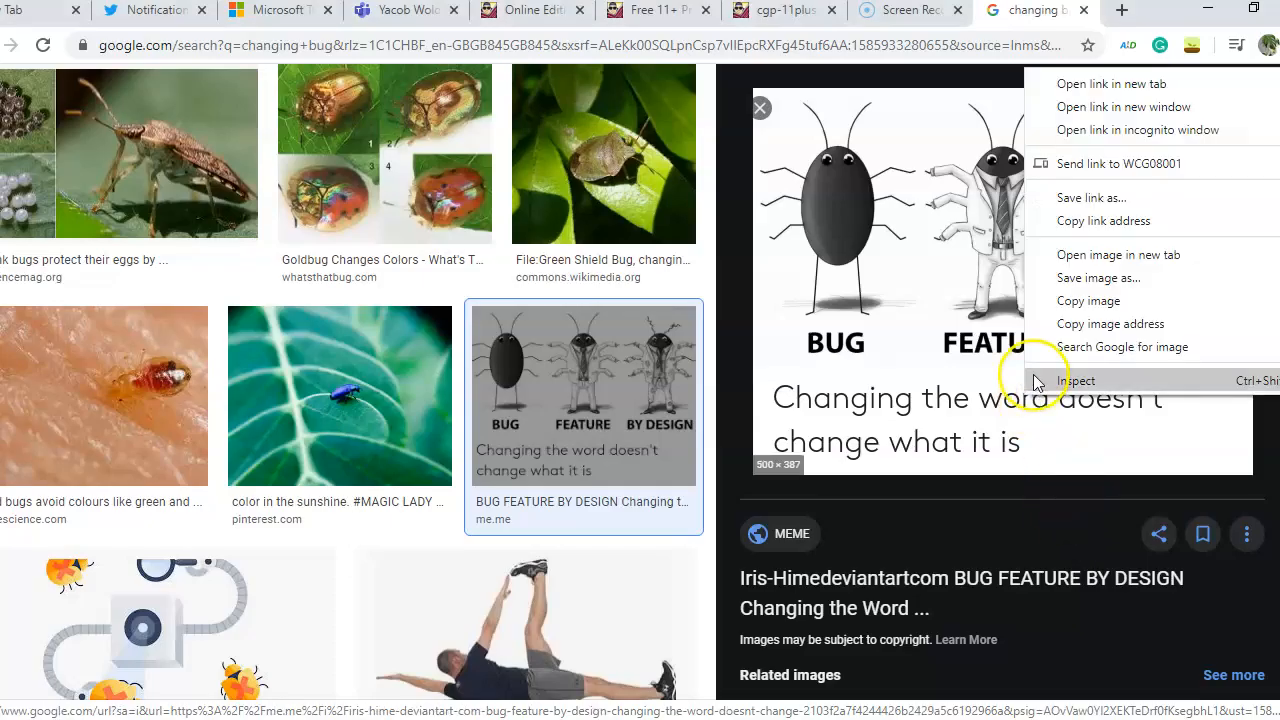
pyautogui.click(1085, 302)
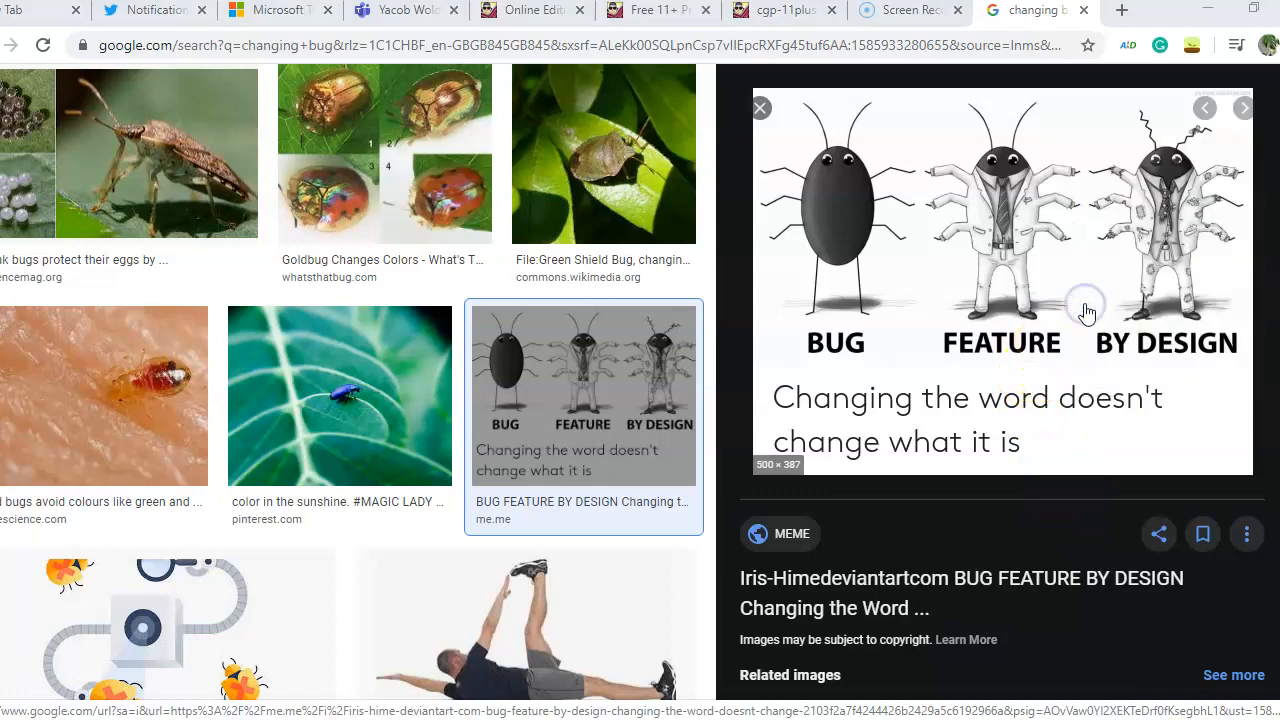
pyautogui.hotkey('alt', 'Tab')
pyautogui.click(723, 477)
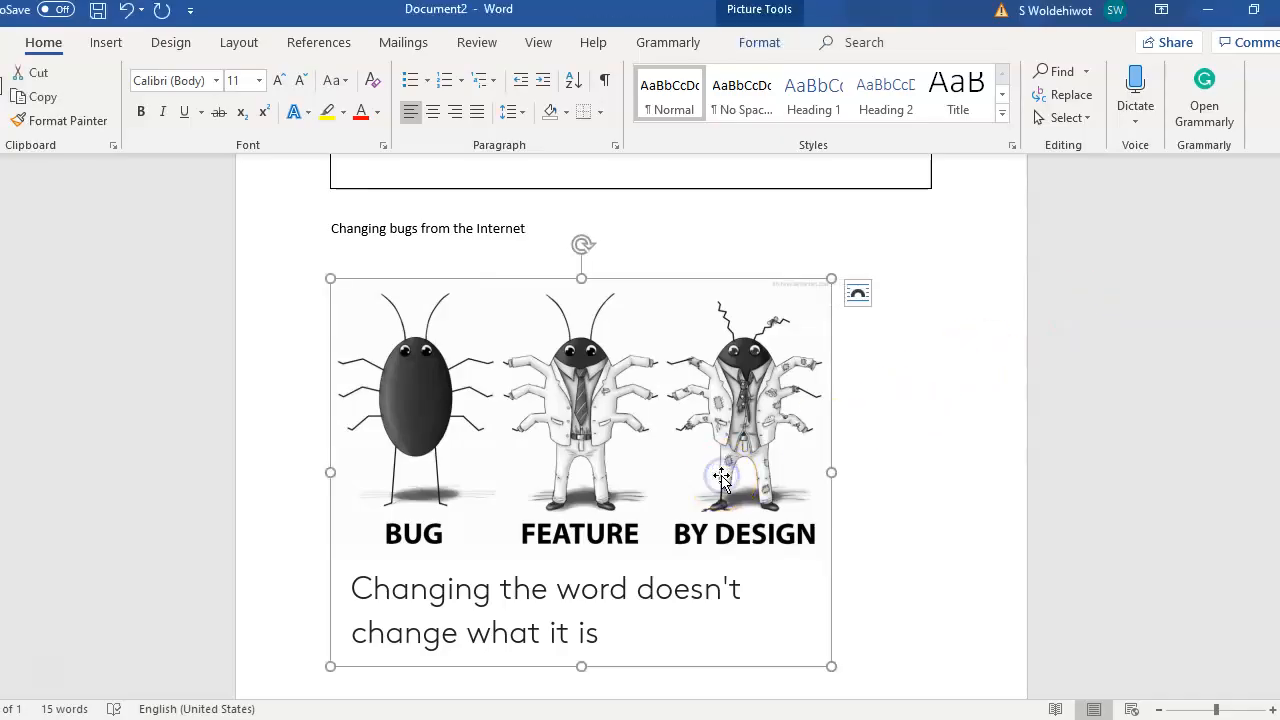
pyautogui.press('Delete')
pyautogui.rightClick(721, 476)
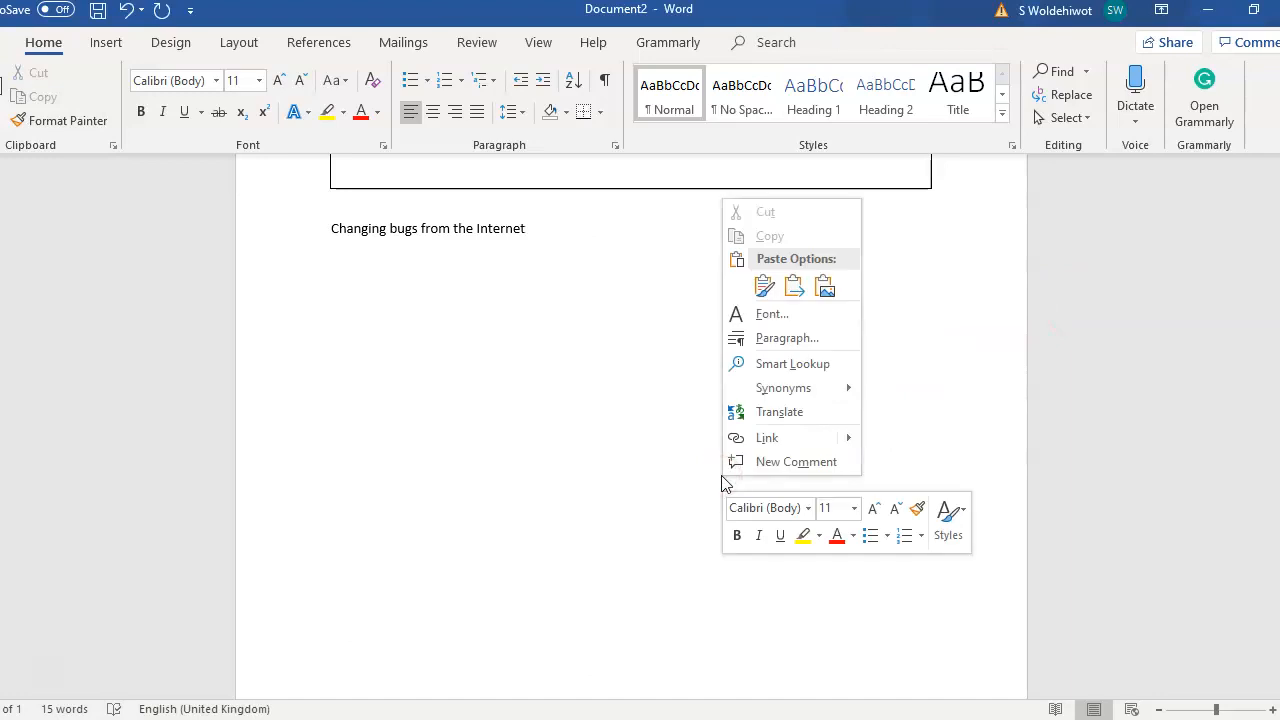
pyautogui.click(822, 286)
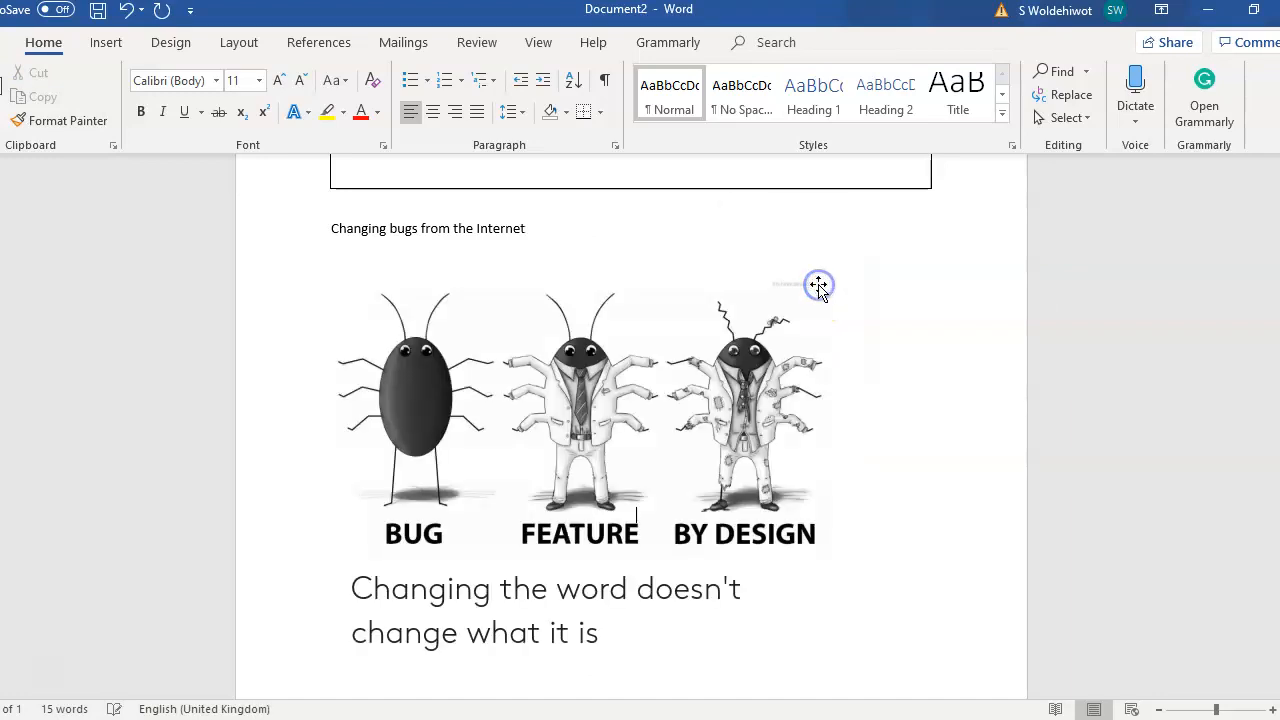
# Crop the caption text off the bottom of the bug picture, reducing its height to about 7.5 cm.
pyautogui.doubleClick(601, 502)
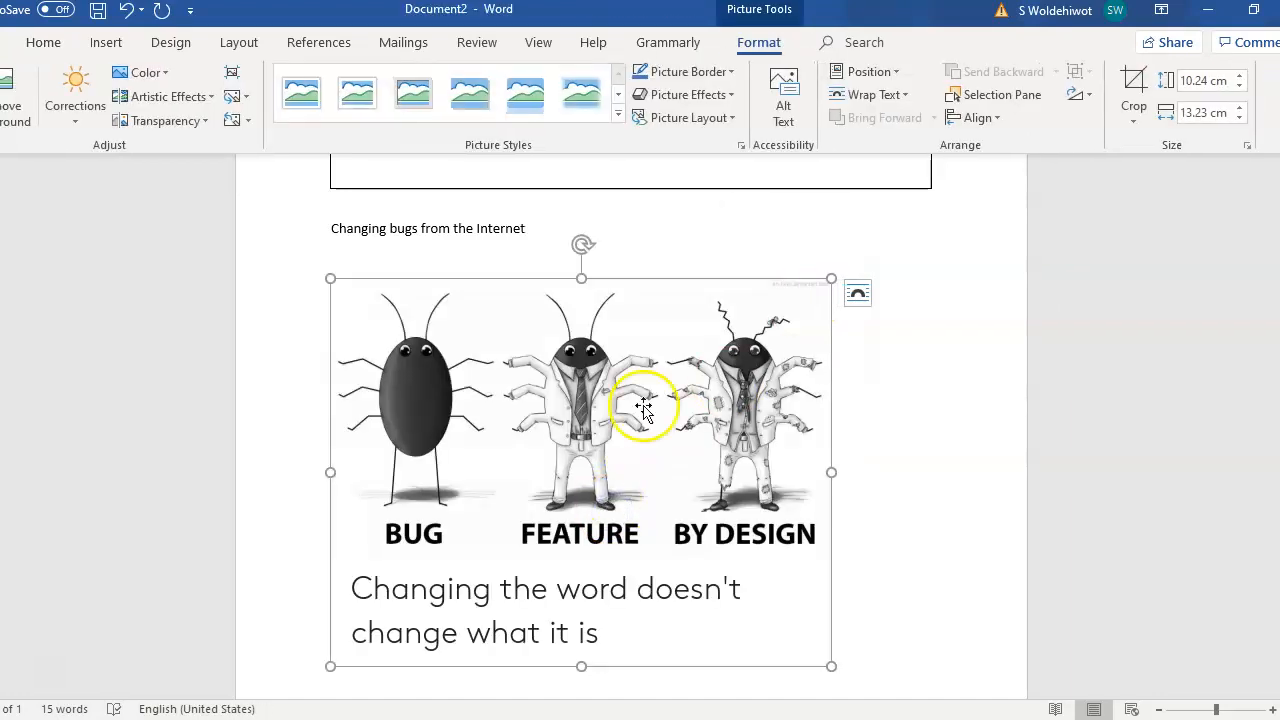
pyautogui.click(1134, 110)
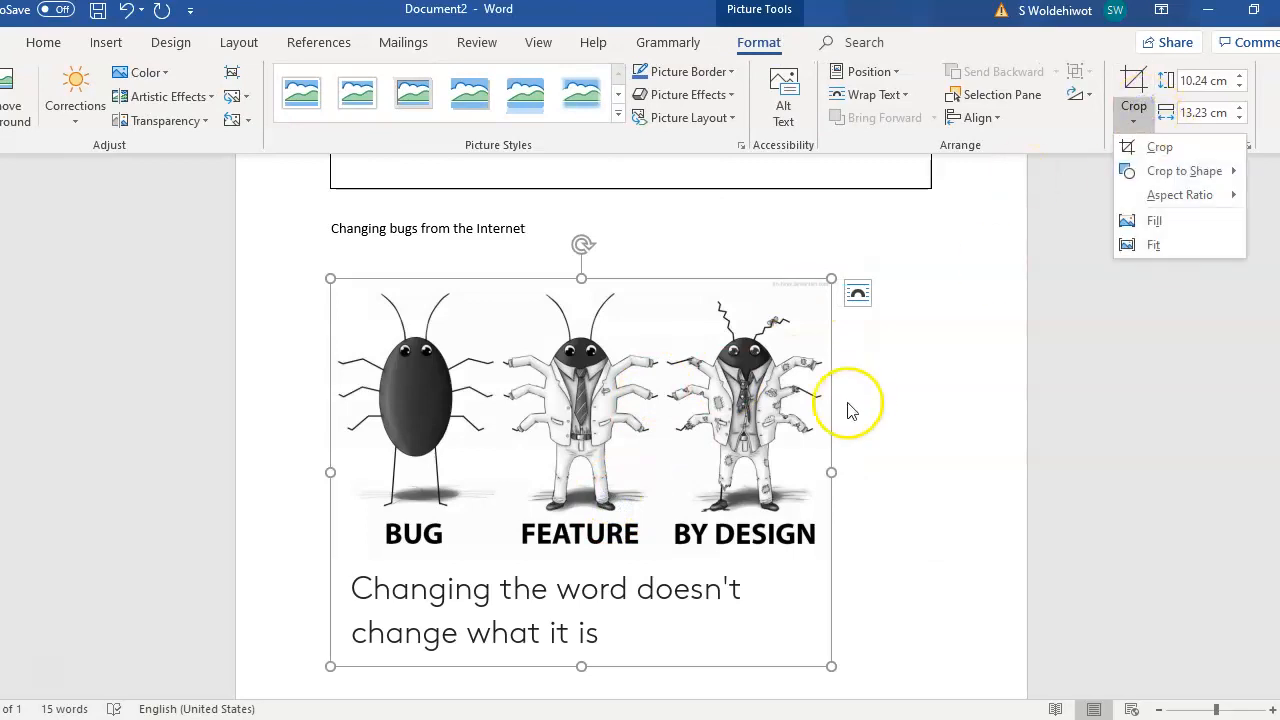
pyautogui.click(1157, 150)
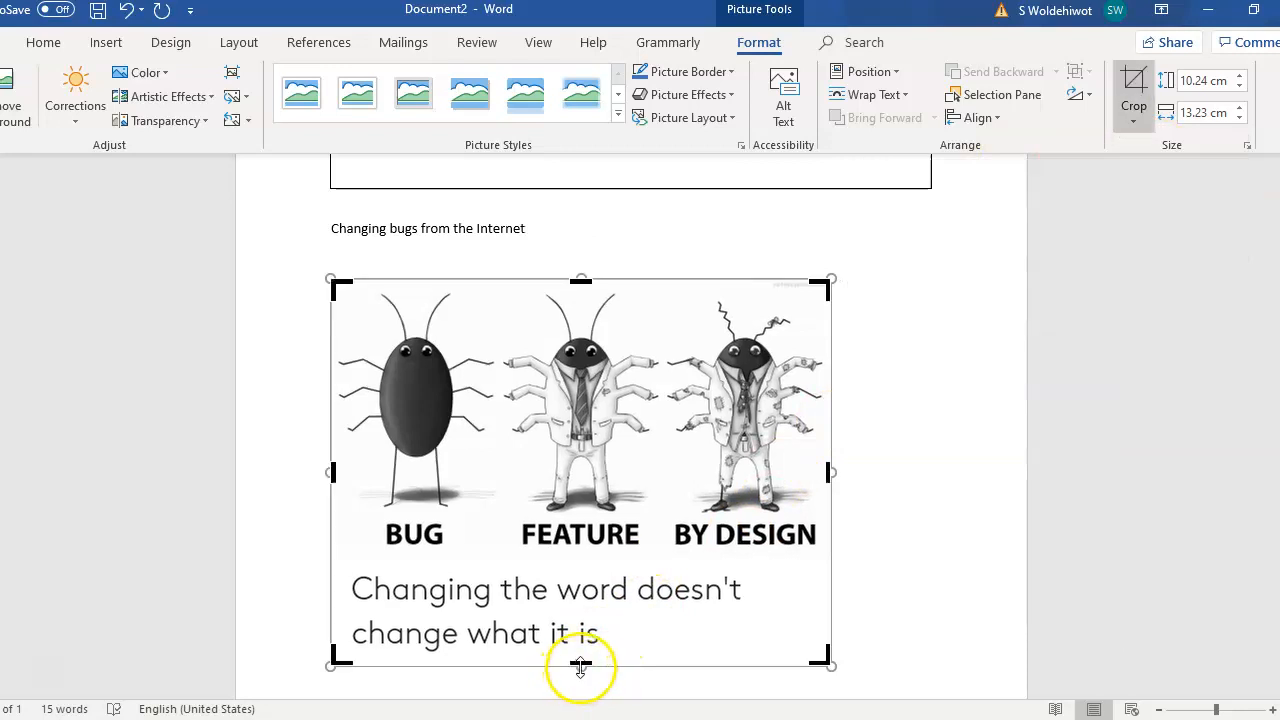
pyautogui.moveTo(581, 665); pyautogui.dragTo(563, 561)
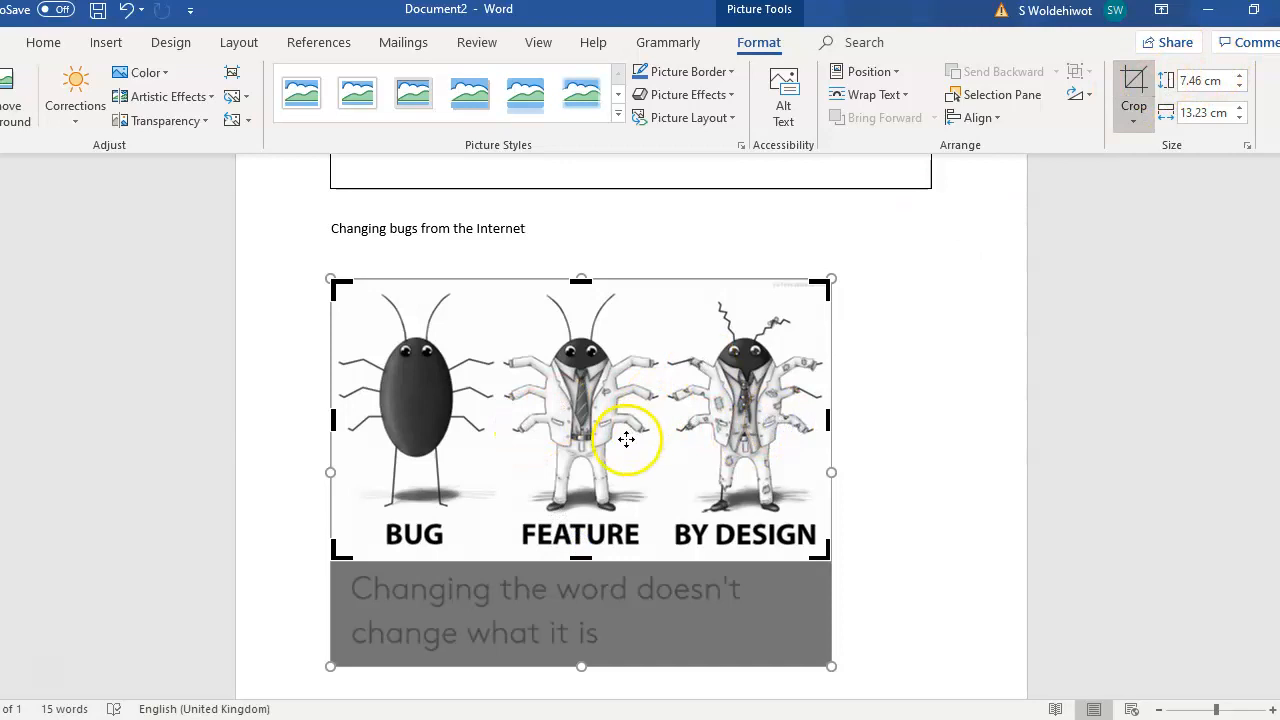
# Finish the crop and add the line "I could say something her, something nice" below the picture, followed by a blank line.
pyautogui.click(902, 501)
pyautogui.press('Return')
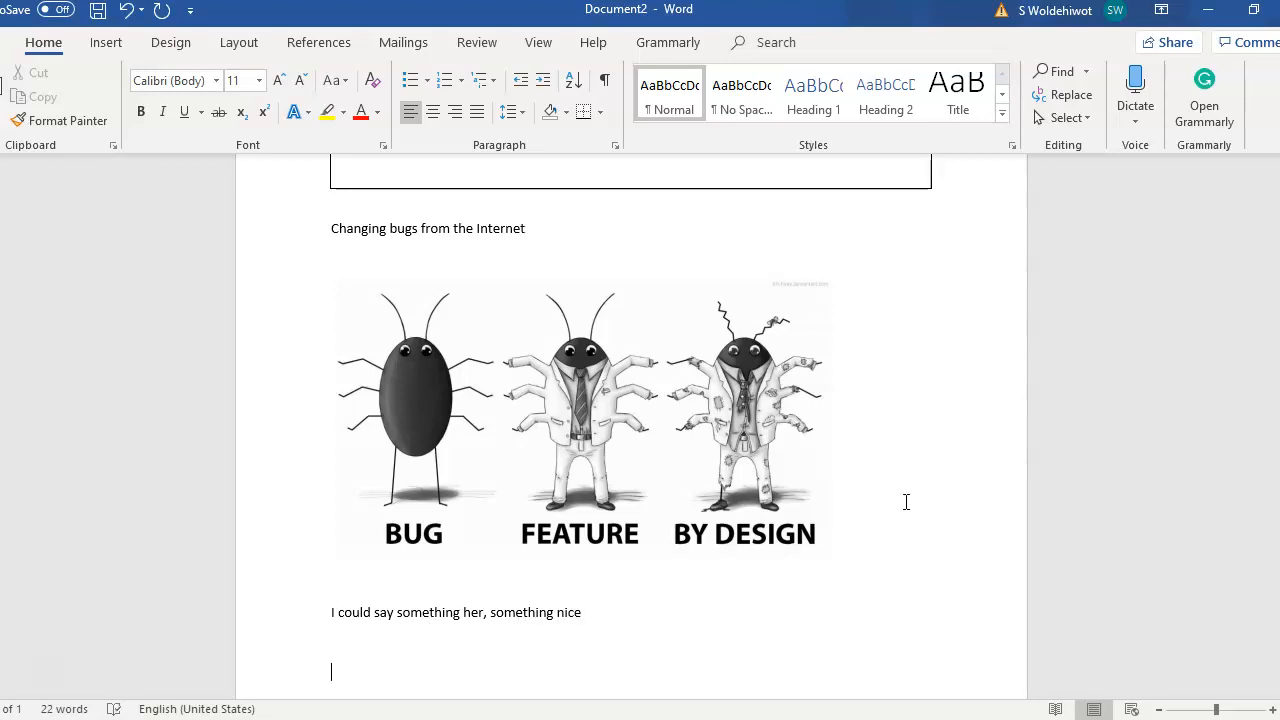
# Switch to the CGP non-verbal reasoning practice test PDF in Chrome and go to questions 2 to 4 on page 3.
pyautogui.hotkey('alt', 'Tab')
pyautogui.hotkey('alt', 'Tab')
pyautogui.hotkey('alt', 'Tab')
pyautogui.hotkey('alt', 'Tab')
pyautogui.hotkey('alt', 'Tab')
pyautogui.hotkey('alt', 'Tab')
pyautogui.hotkey('alt', 'Tab')
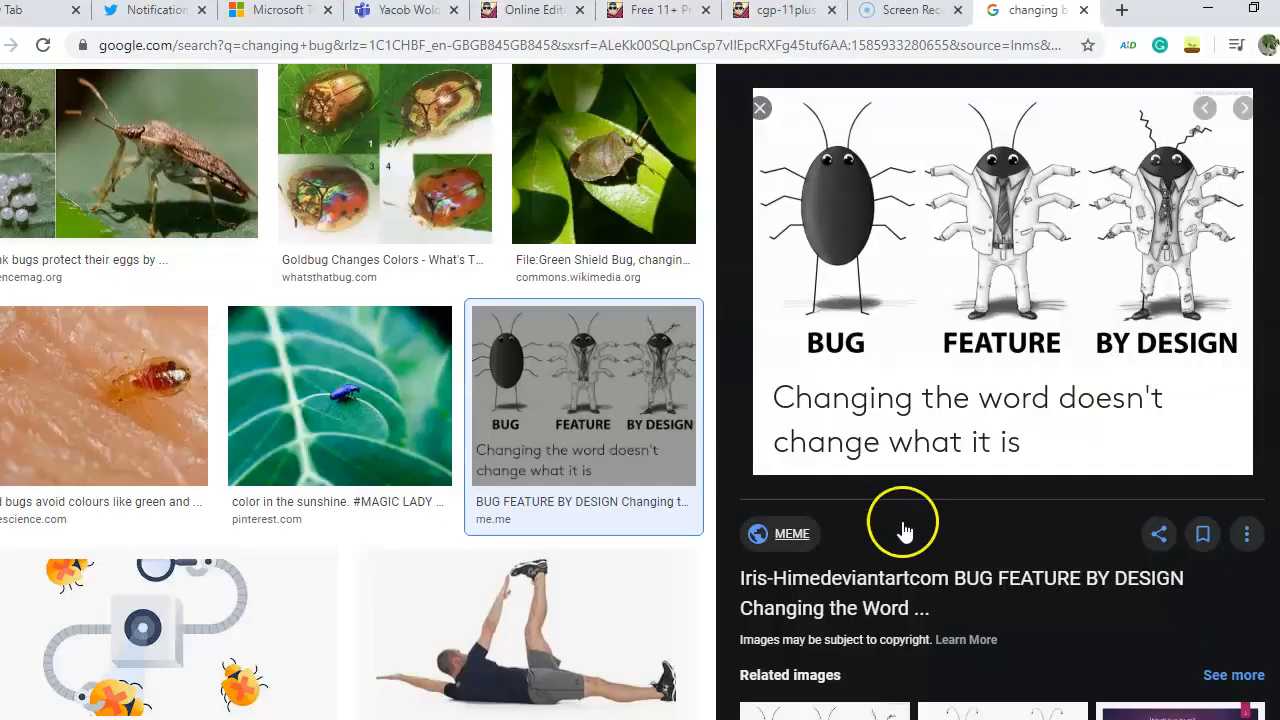
pyautogui.click(757, 12)
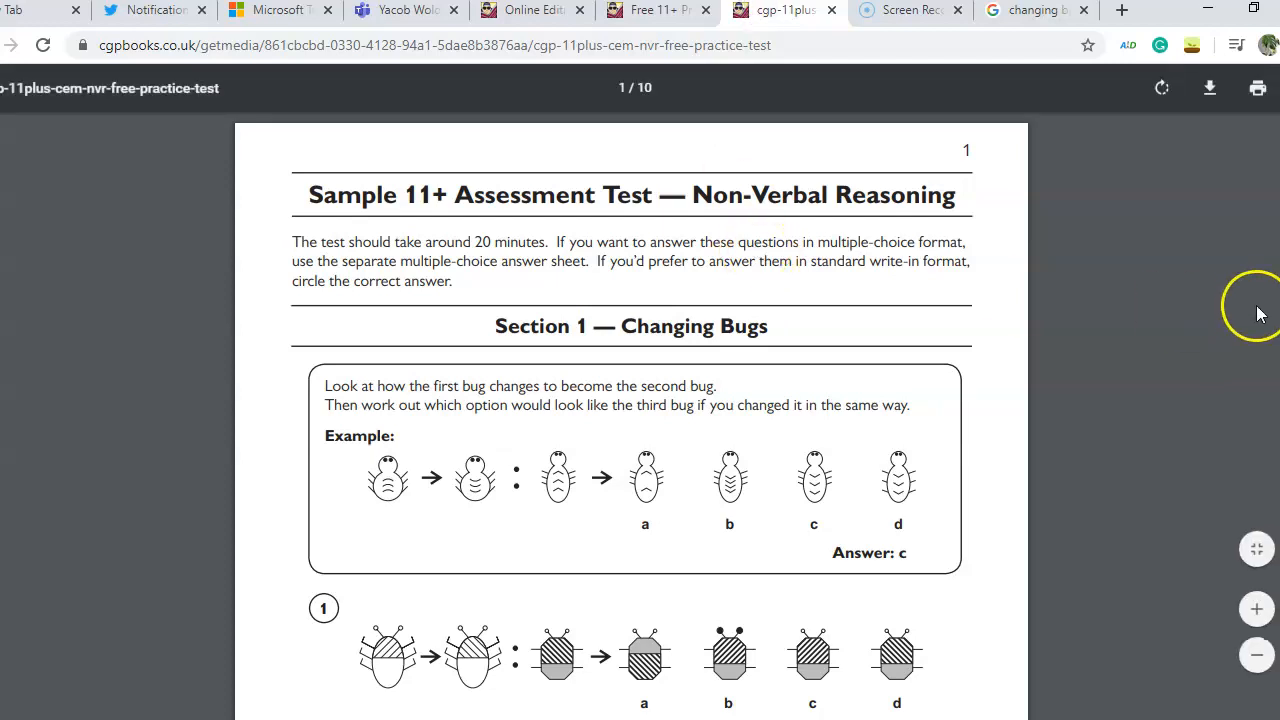
pyautogui.scroll(-20, 631, 416)
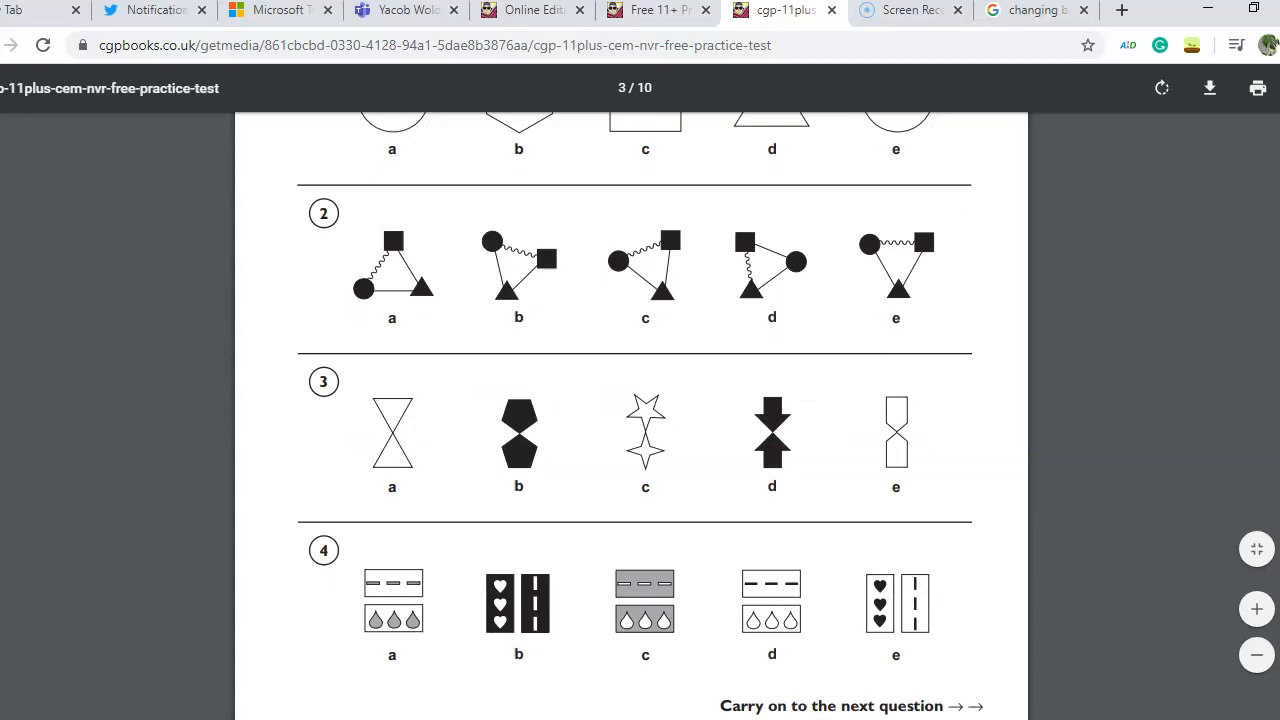
pyautogui.scroll(-1, 631, 416)
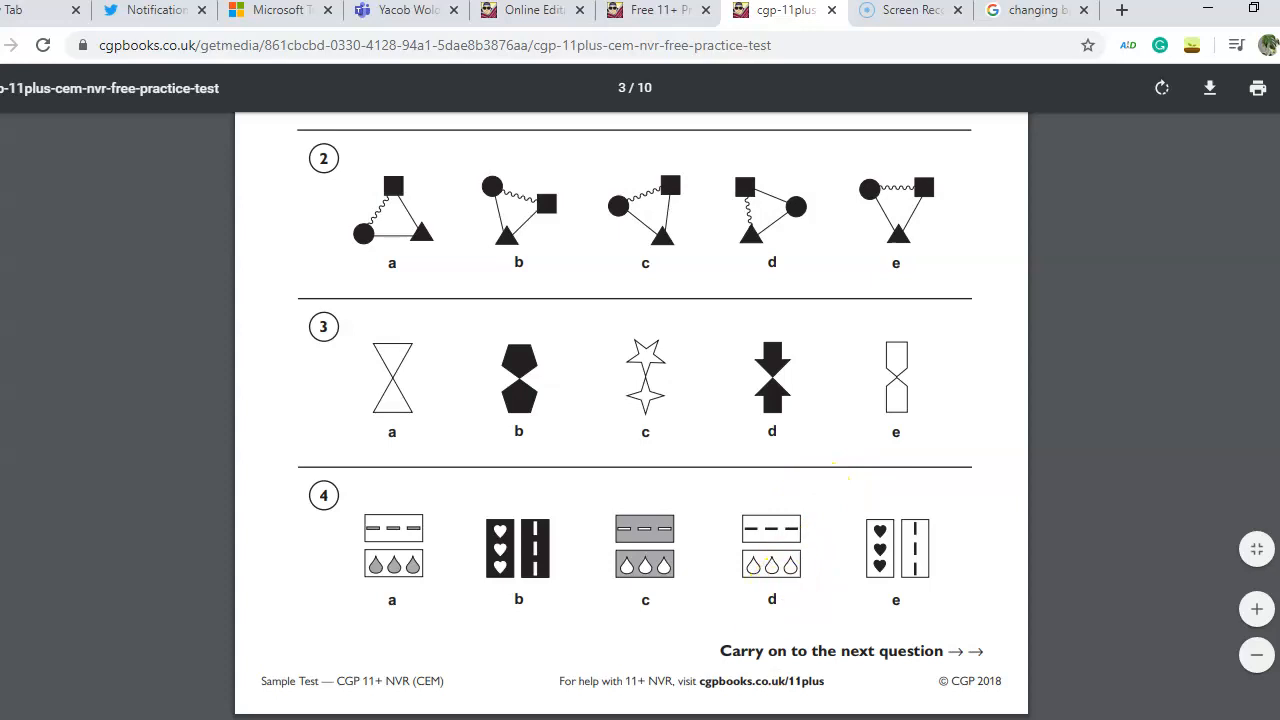
# Capture figure a of question 2 with the Snipping Tool and copy the snip.
pyautogui.hotkey('alt', 'Tab')
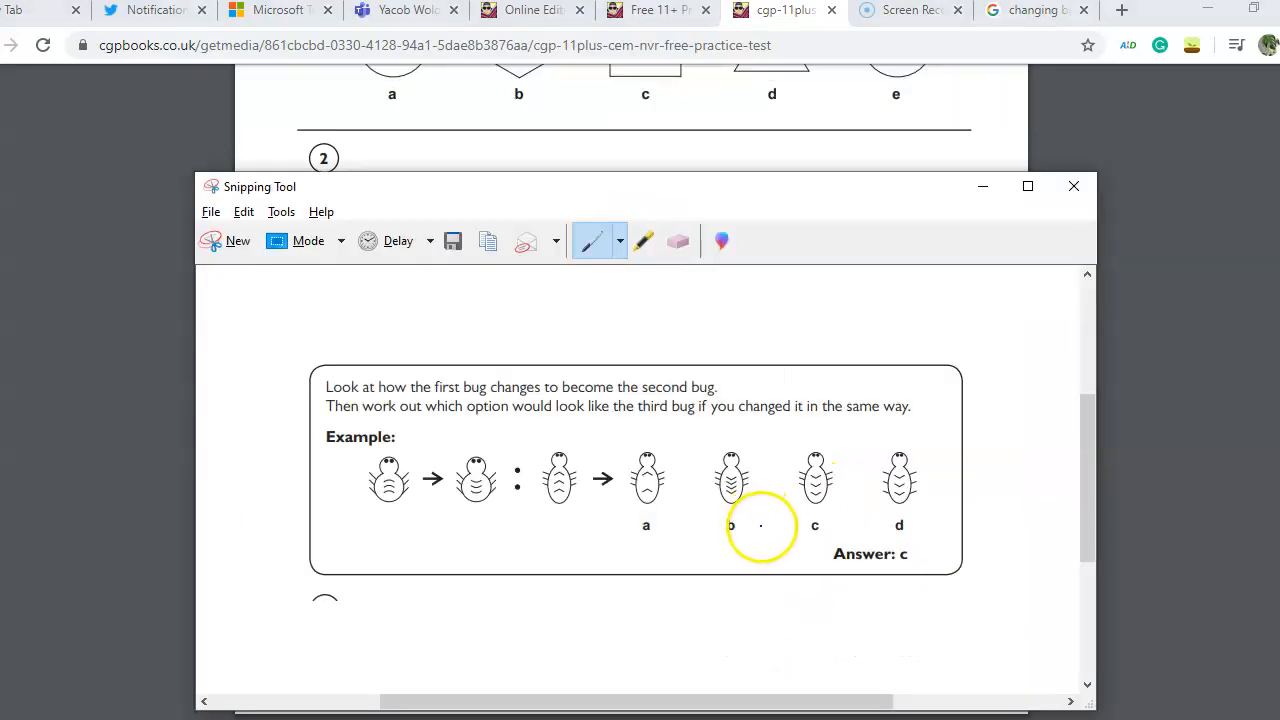
pyautogui.click(236, 252)
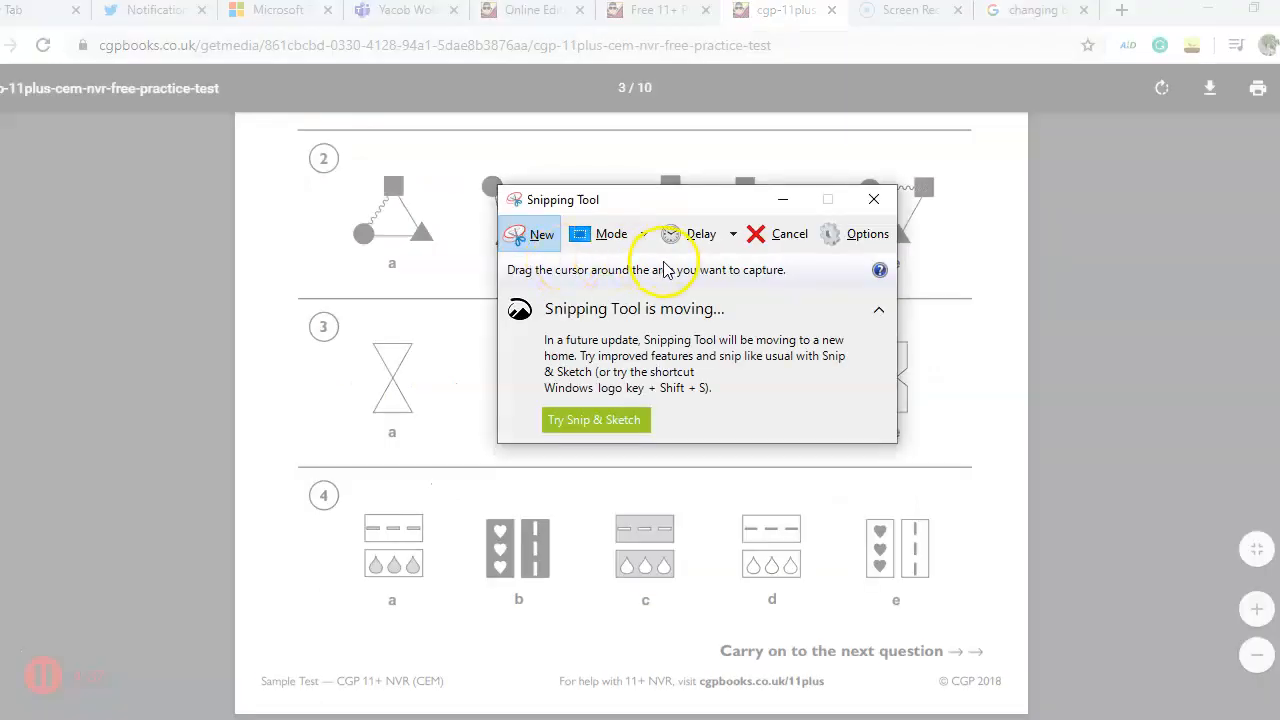
pyautogui.click(543, 232)
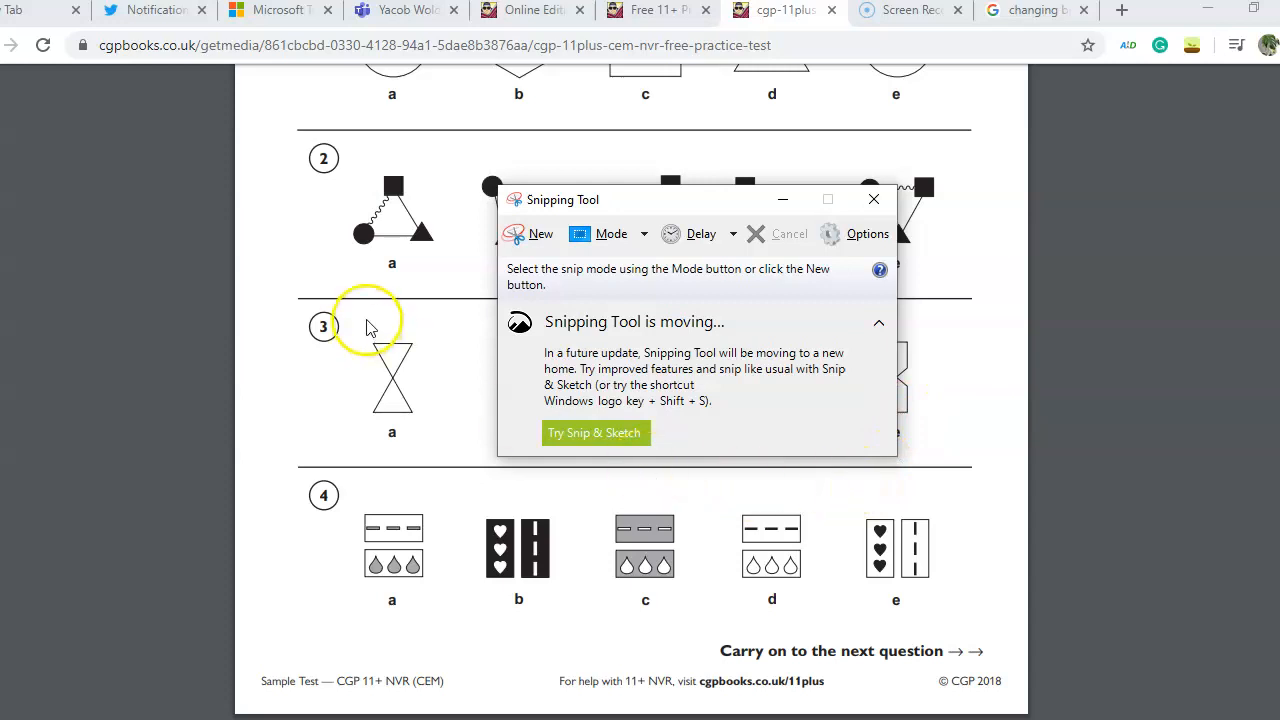
pyautogui.click(526, 238)
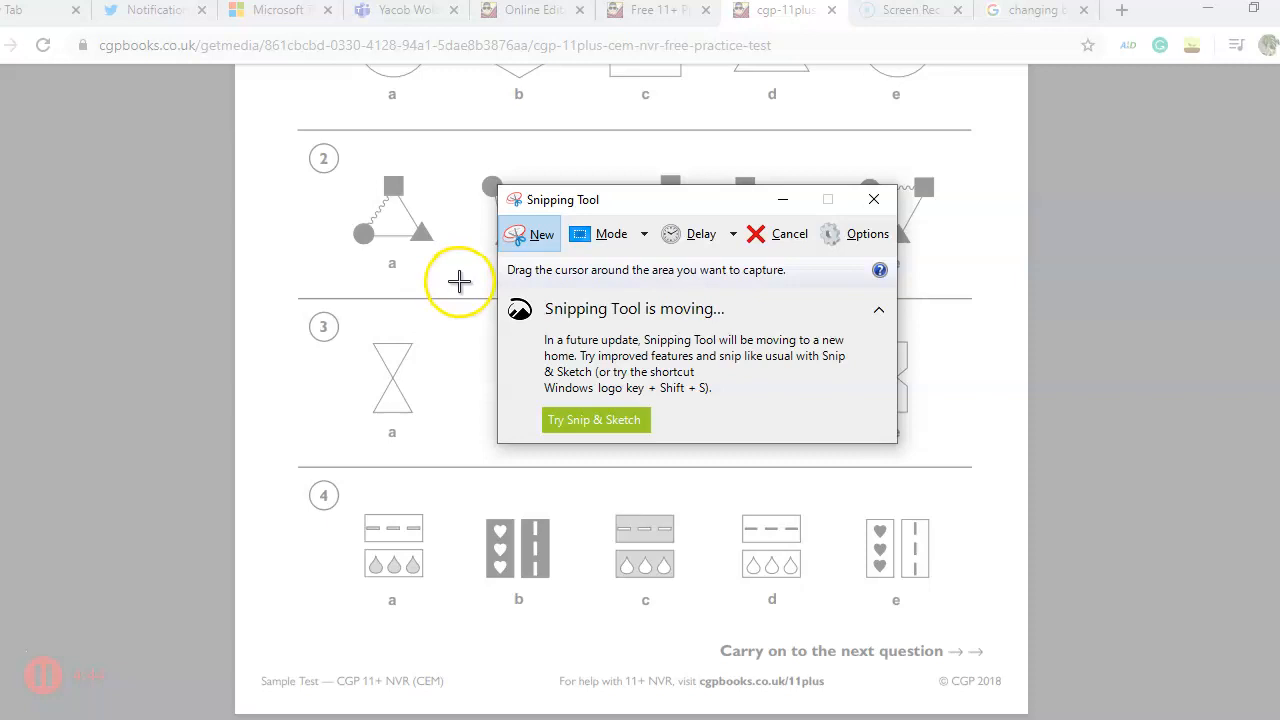
pyautogui.moveTo(459, 281); pyautogui.dragTo(345, 171)
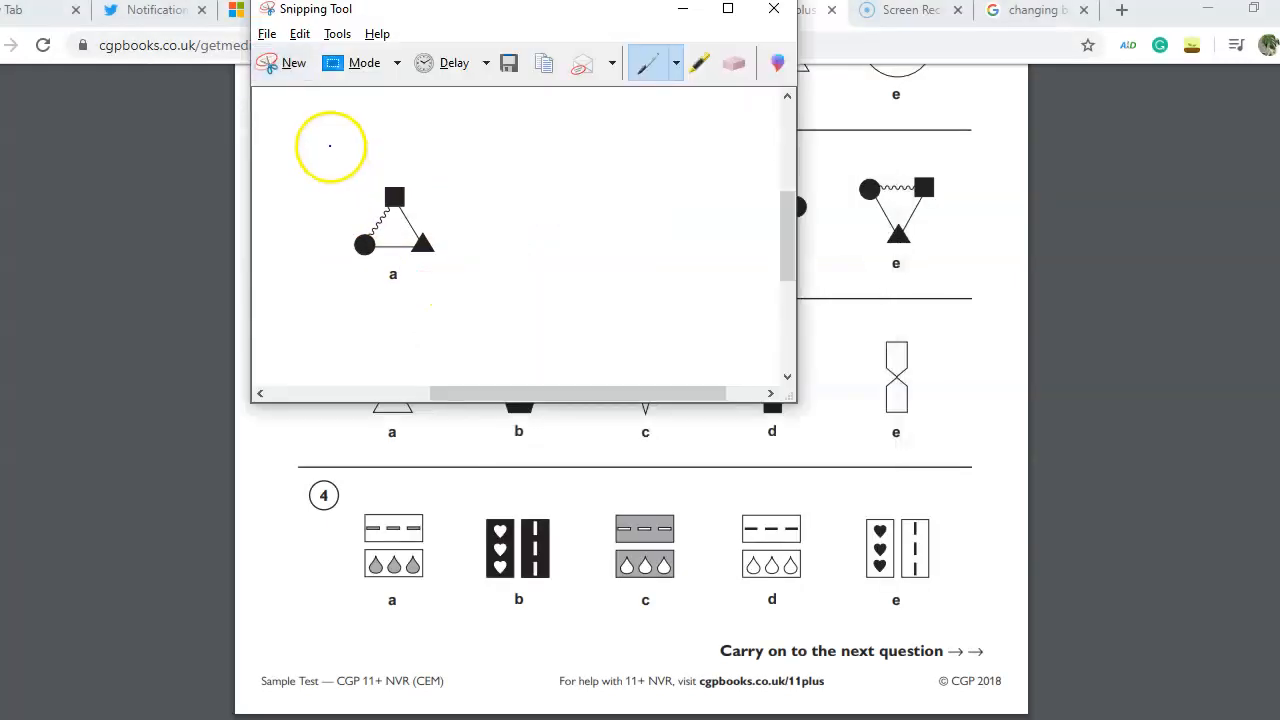
pyautogui.click(310, 34)
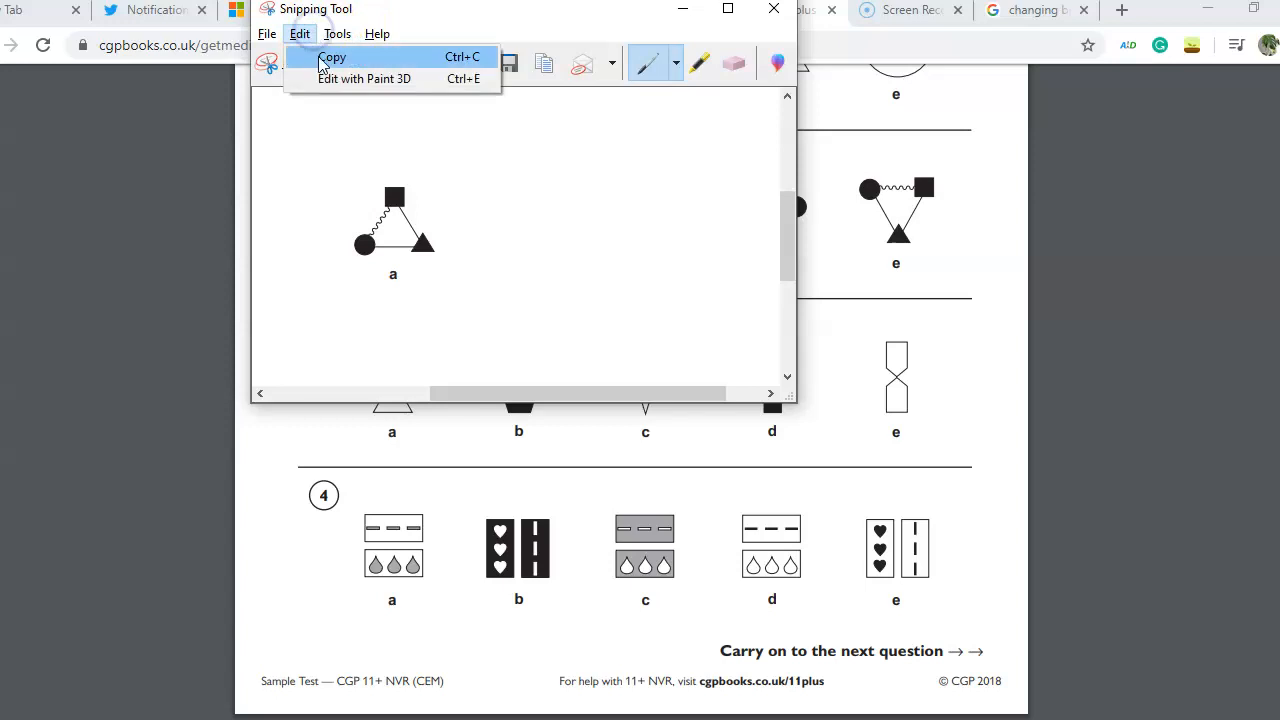
pyautogui.click(322, 57)
# Switch to Word and paste the snipped figure after the last line of text.
pyautogui.hotkey('alt', 'Tab')
pyautogui.hotkey('alt', 'Tab')
pyautogui.hotkey('alt', 'Tab')
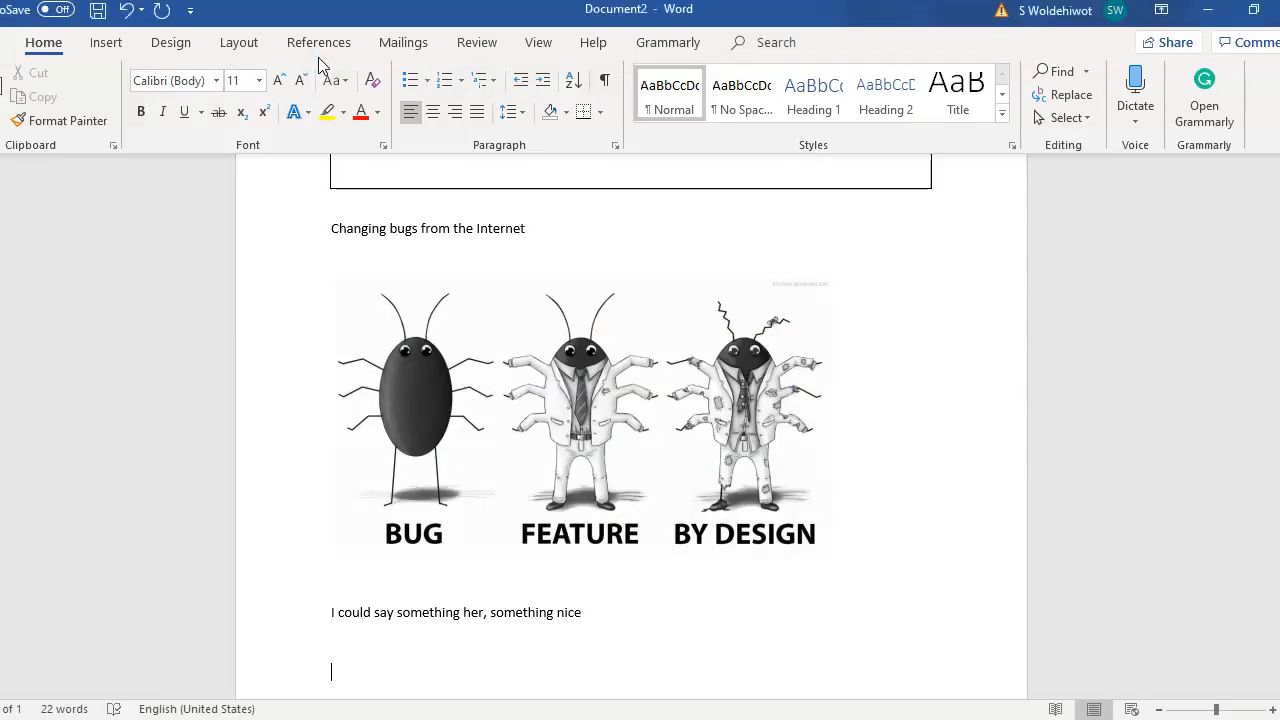
pyautogui.hotkey('ctrl', 'v')
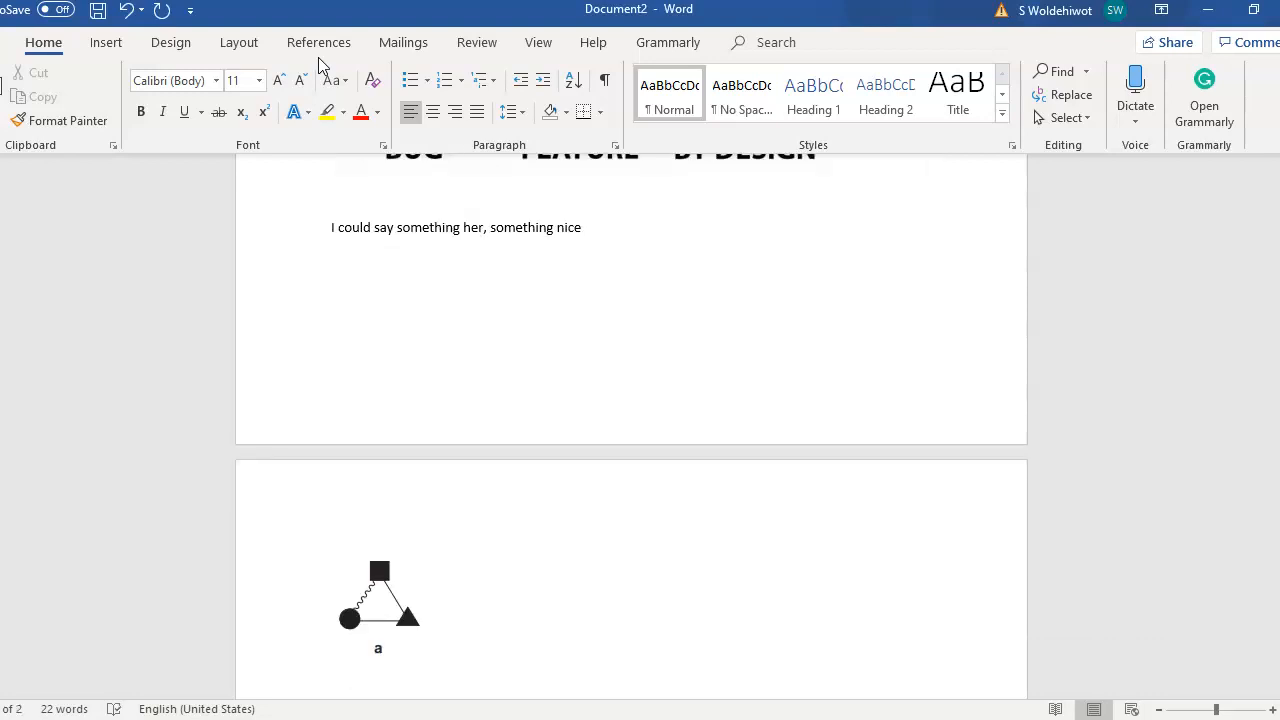
# Try positioning the snipped figure in the middle centre of the page with text wrapping, and undo it.
pyautogui.click(381, 619)
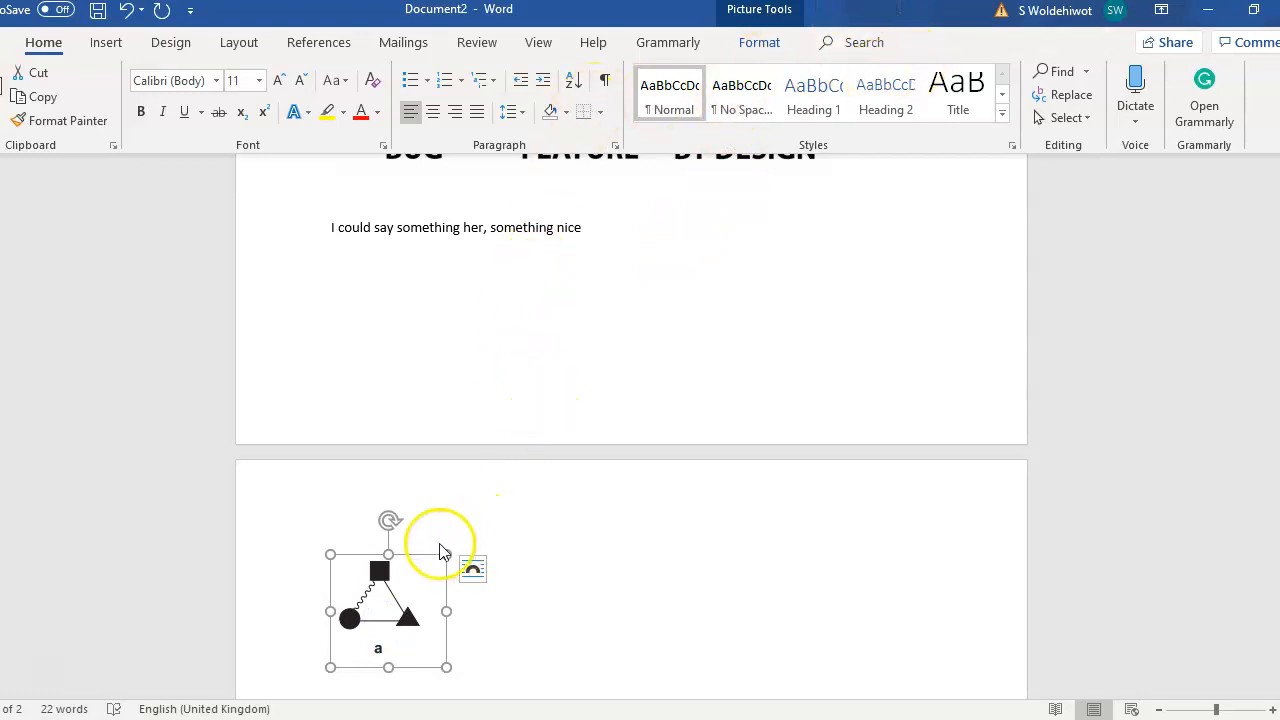
pyautogui.doubleClick(373, 612)
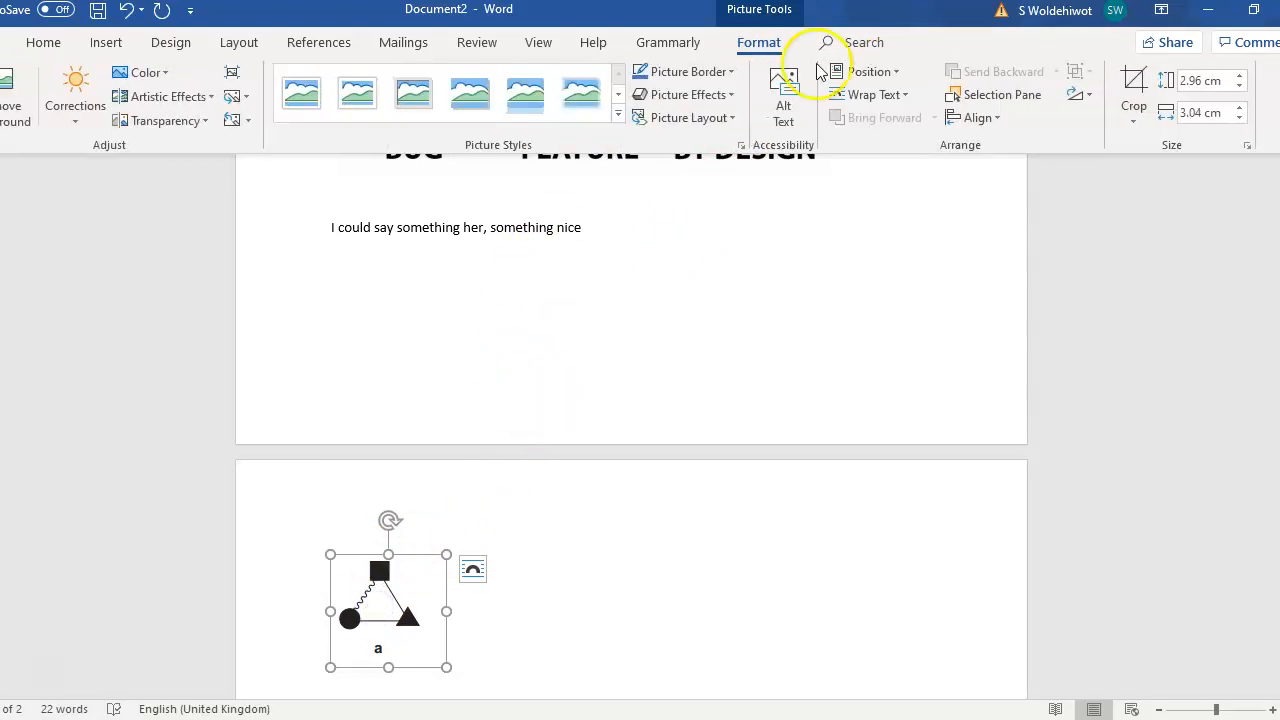
pyautogui.click(866, 71)
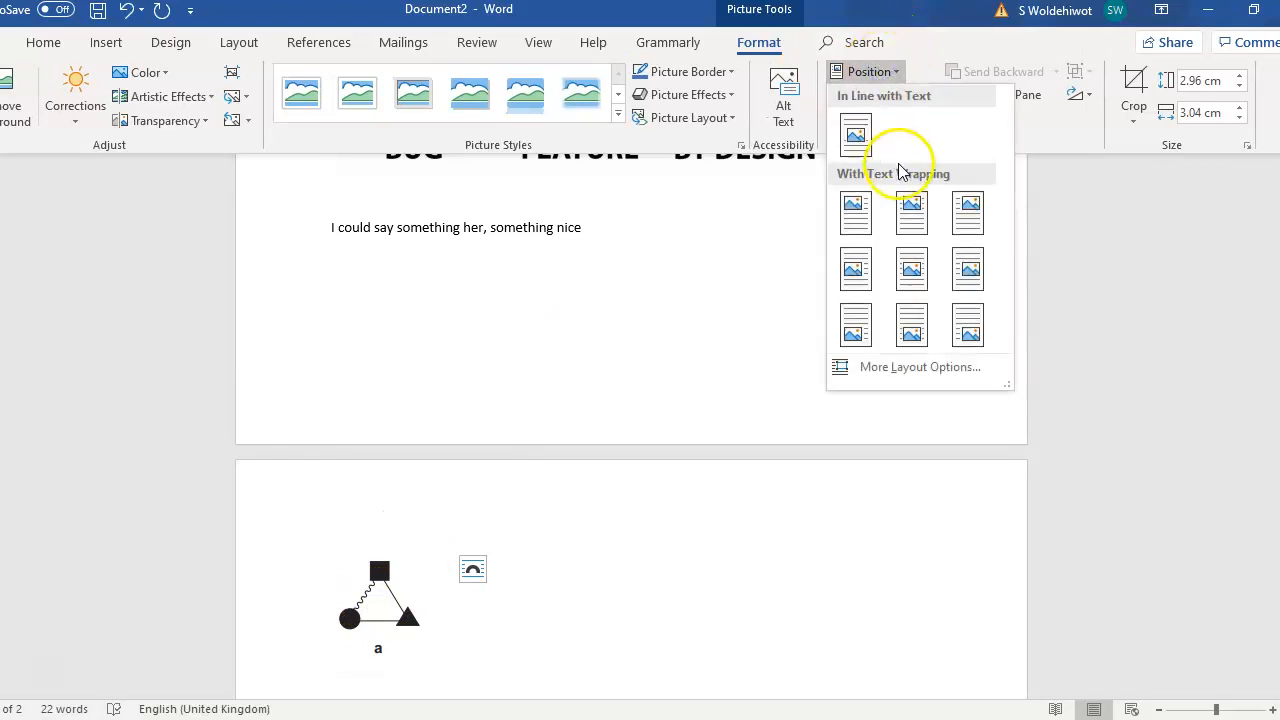
pyautogui.click(912, 266)
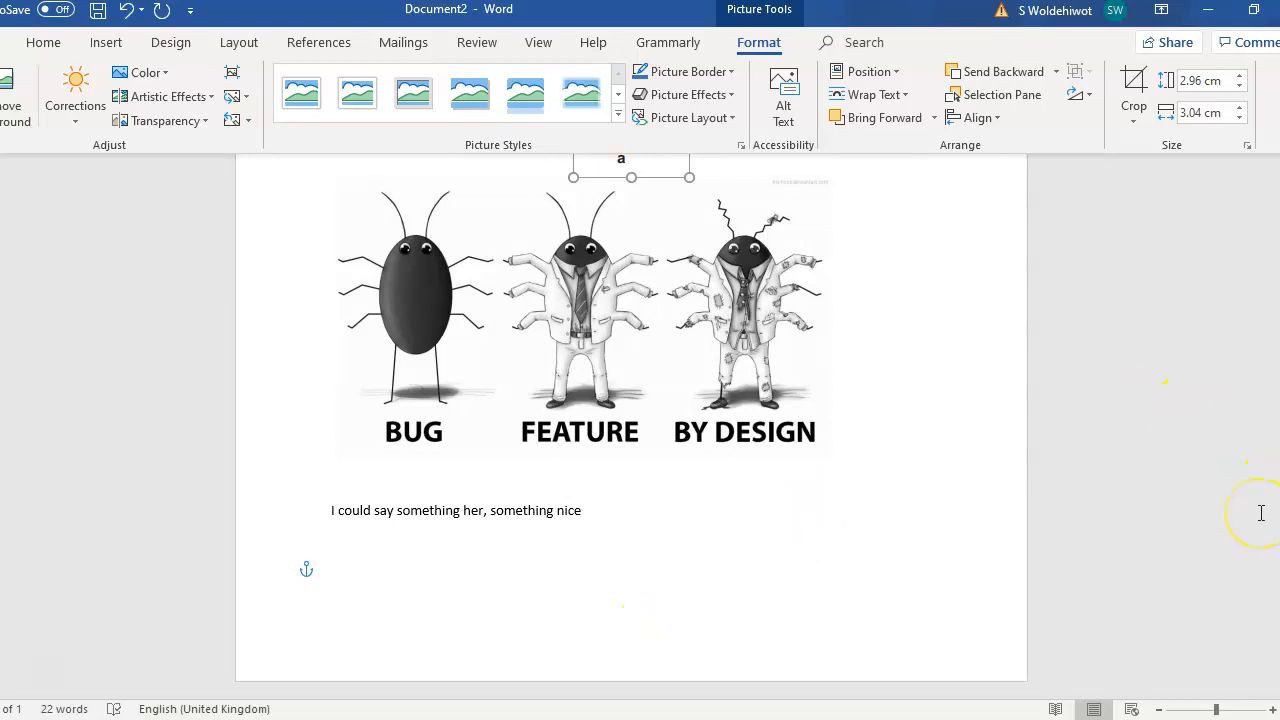
pyautogui.hotkey('ctrl', 'z')
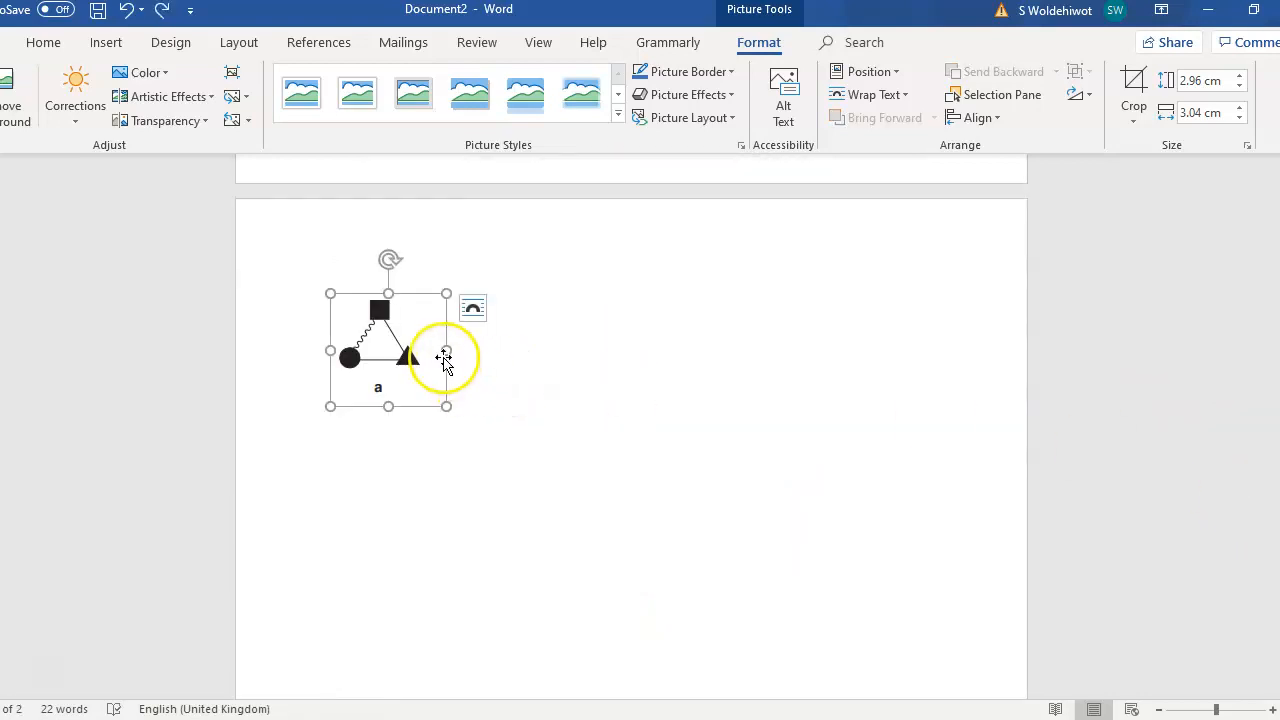
# Position the snipped figure in the middle centre of the page with text wrapping.
pyautogui.click(480, 301)
pyautogui.moveTo(573, 252); pyautogui.dragTo(611, 224)
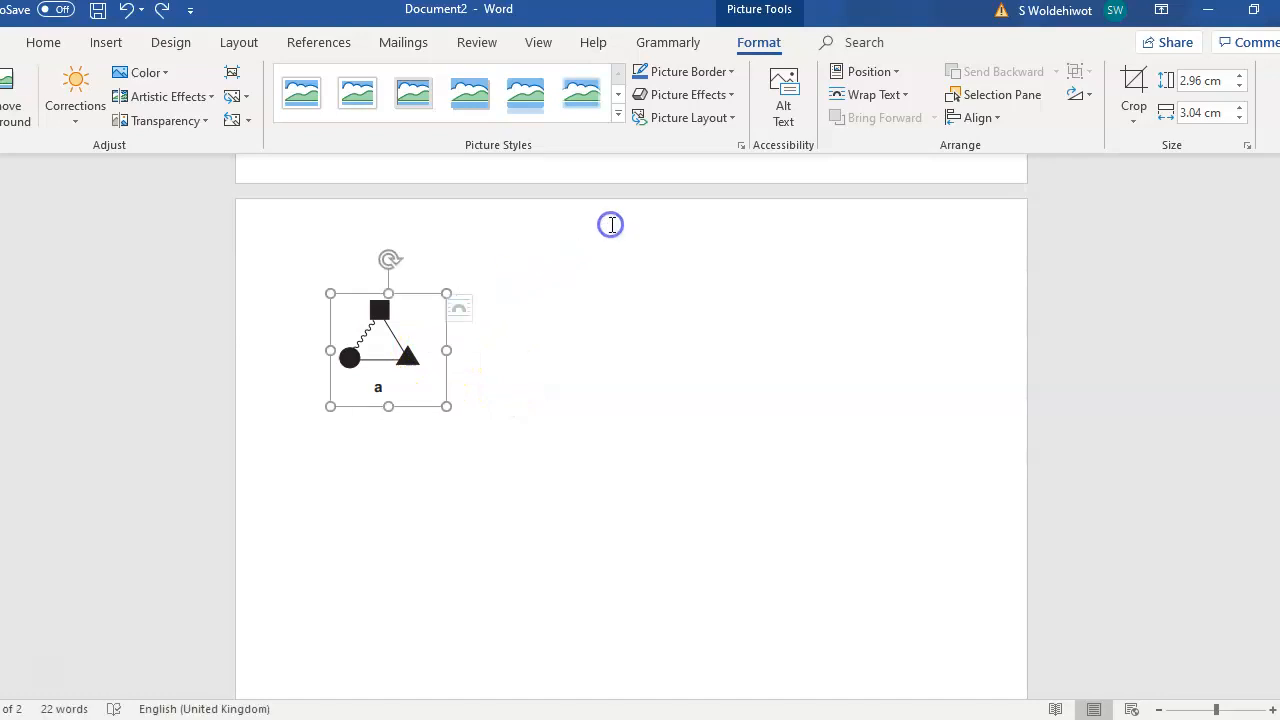
pyautogui.click(862, 85)
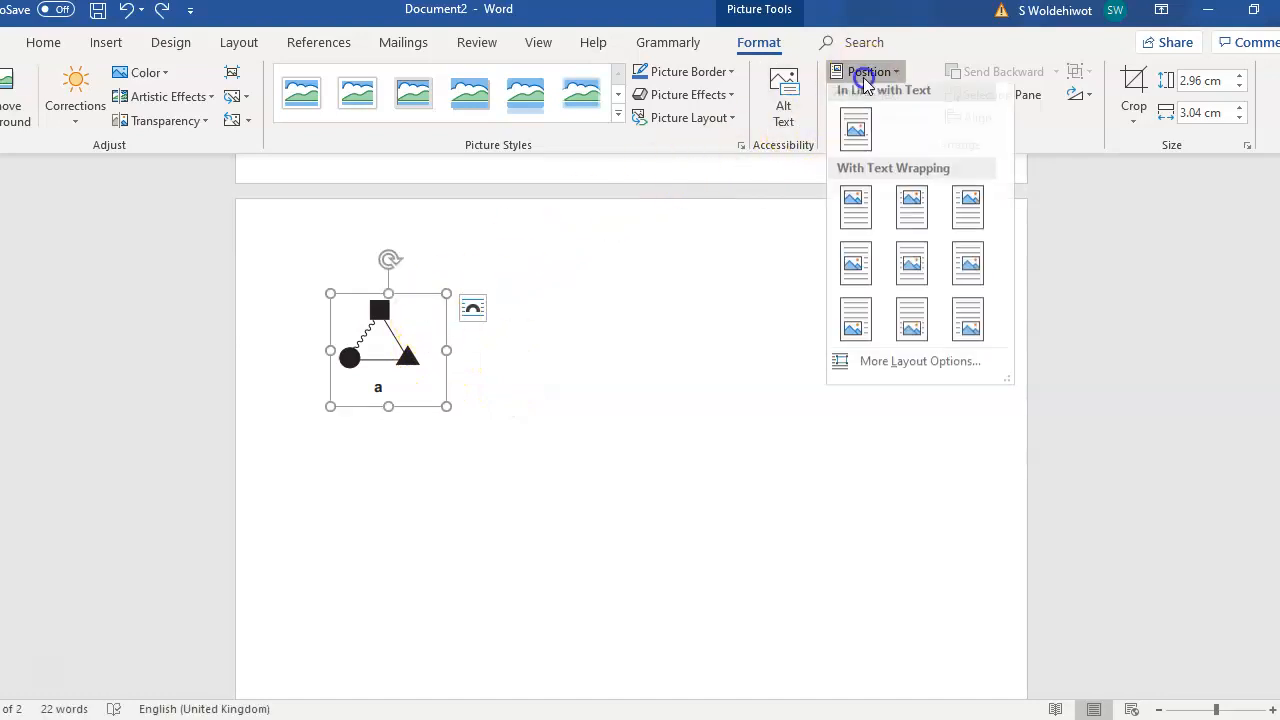
pyautogui.click(918, 273)
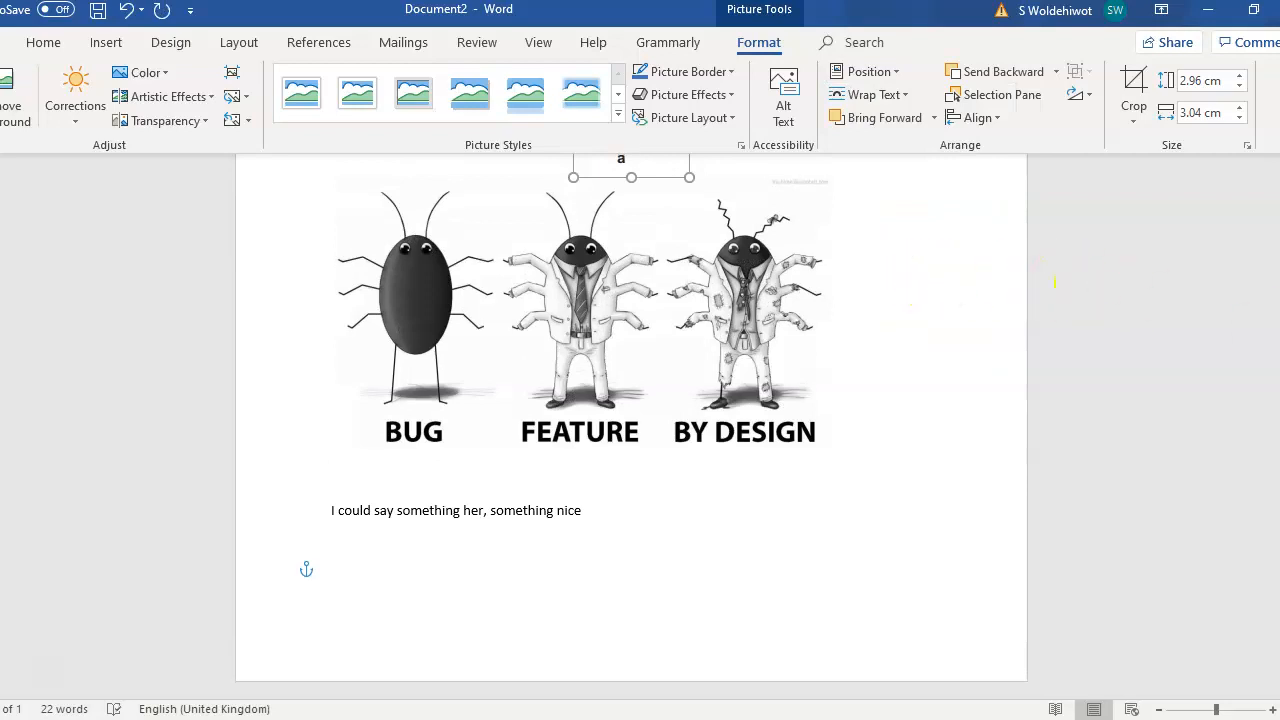
# Shrink the snipped figure to about 2.2 cm high and 1.48 cm wide and place it just right of the bug picture.
pyautogui.scroll(5, 1054, 283)
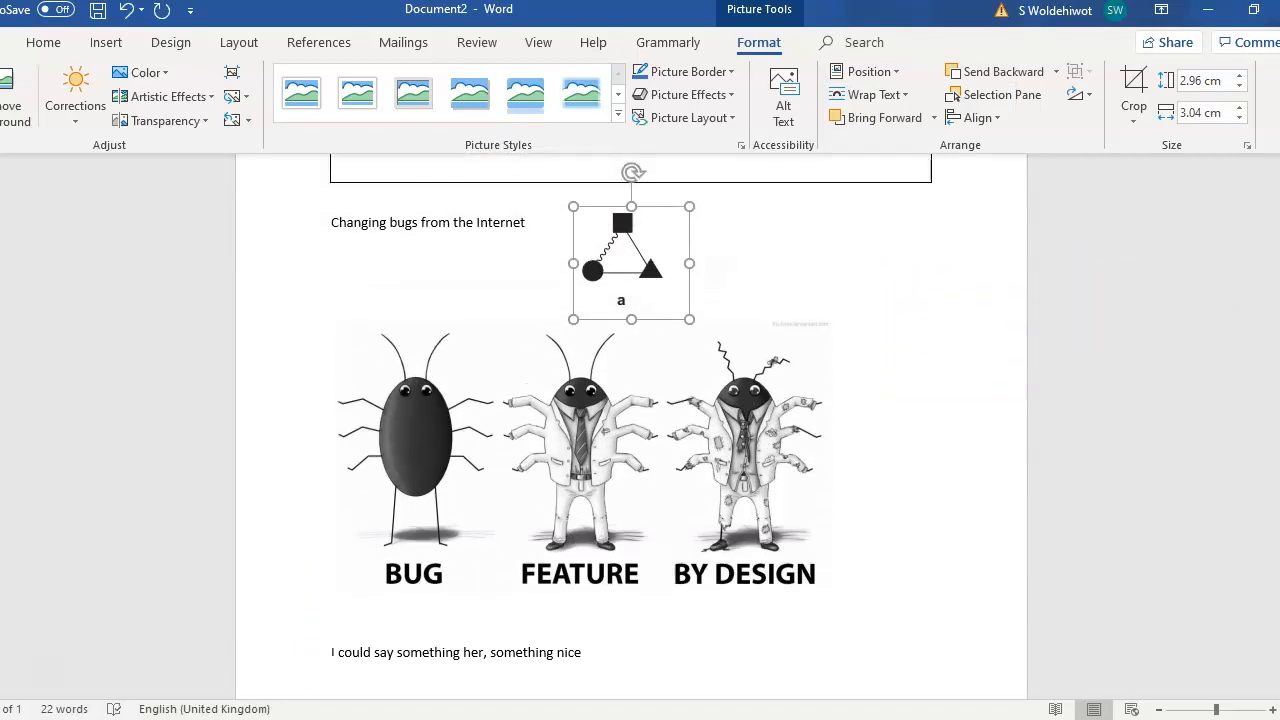
pyautogui.moveTo(682, 283); pyautogui.dragTo(880, 374)
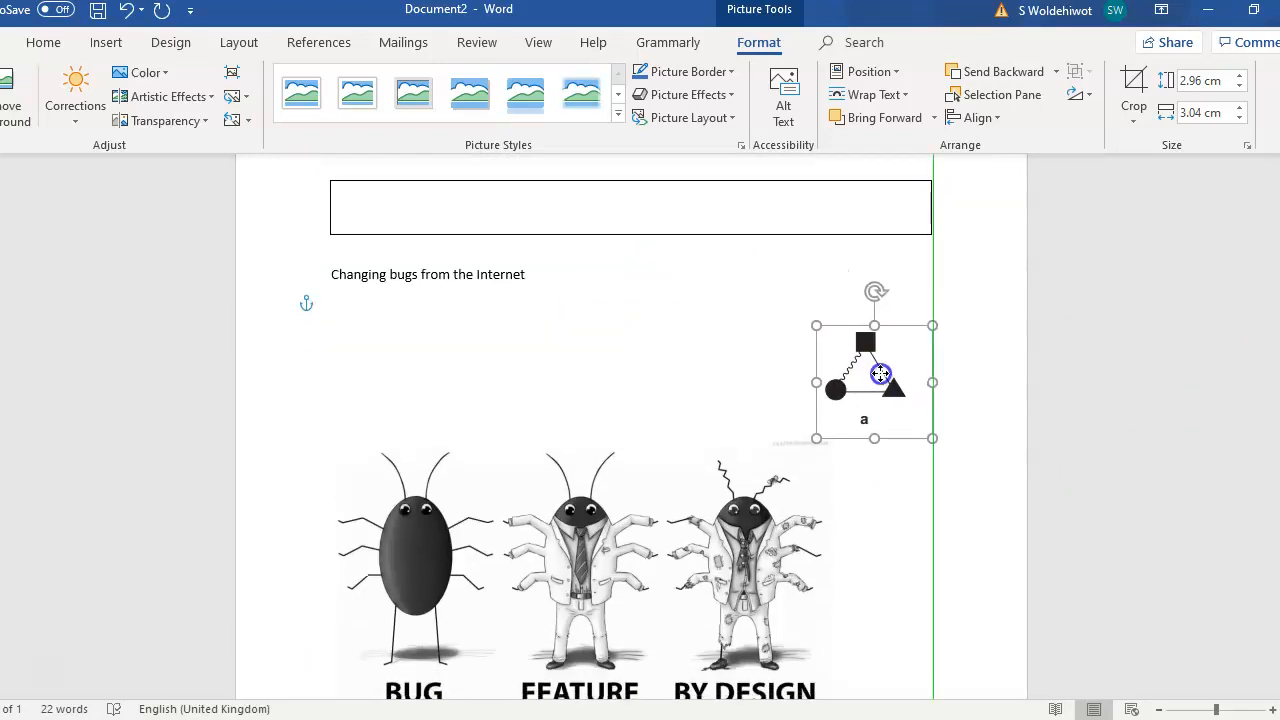
pyautogui.moveTo(817, 437); pyautogui.dragTo(863, 409)
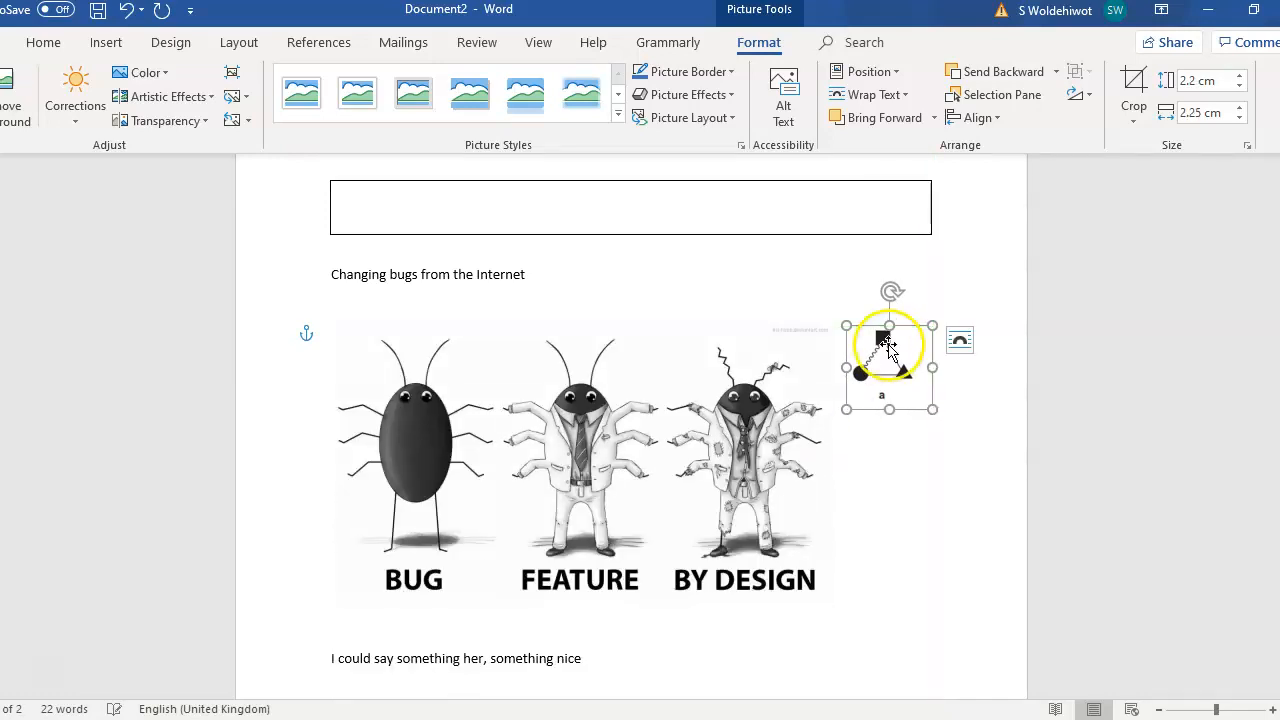
pyautogui.moveTo(931, 368); pyautogui.dragTo(887, 480)
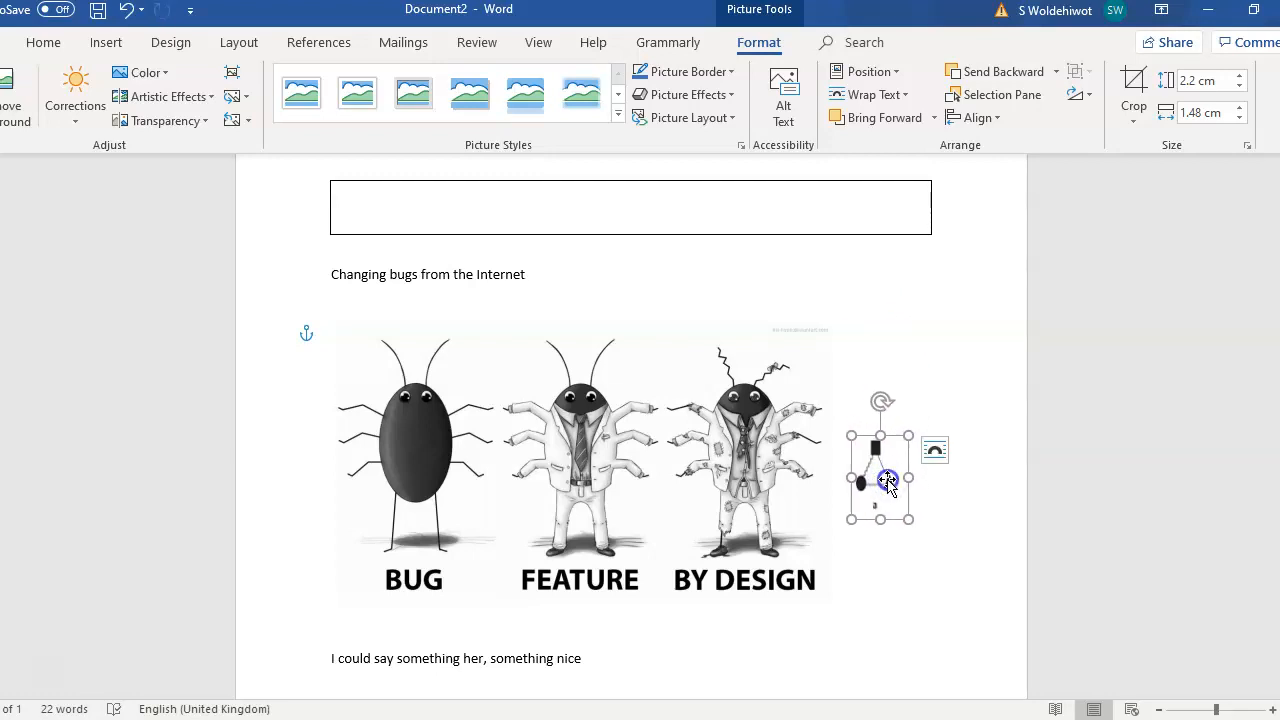
pyautogui.click(980, 456)
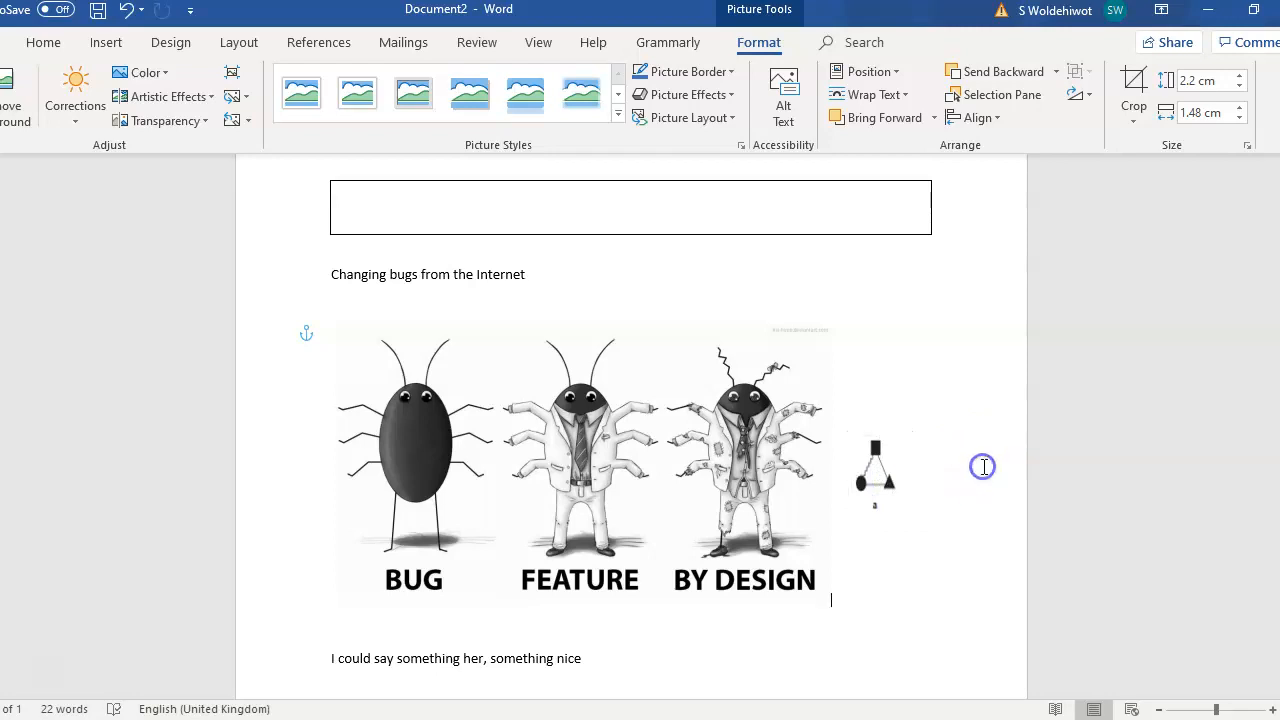